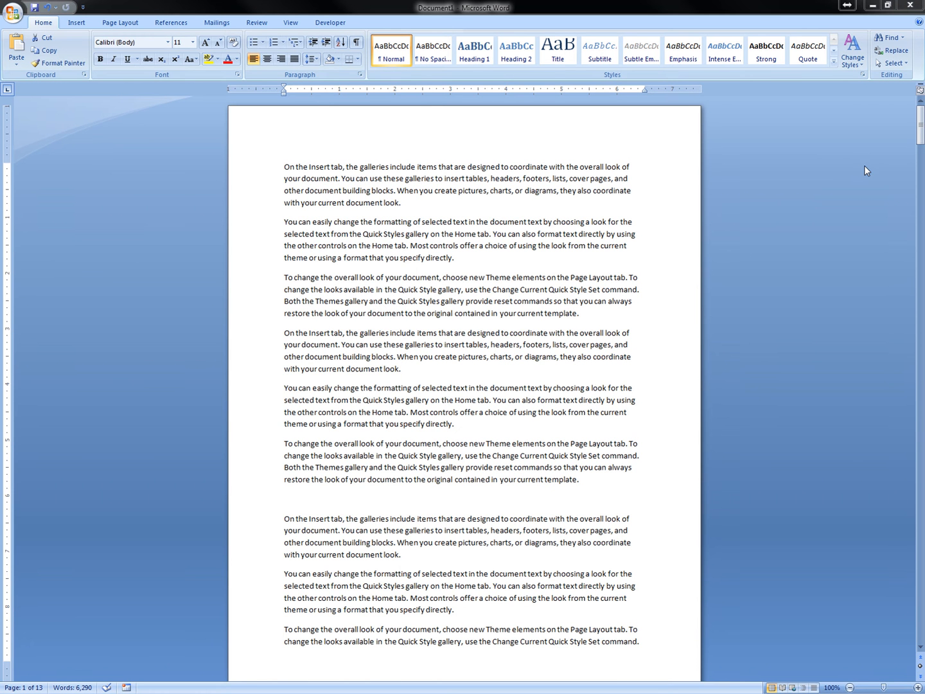
{"action": "left_click_drag", "start_coordinate": [920, 127], "coordinate": [920, 160]}
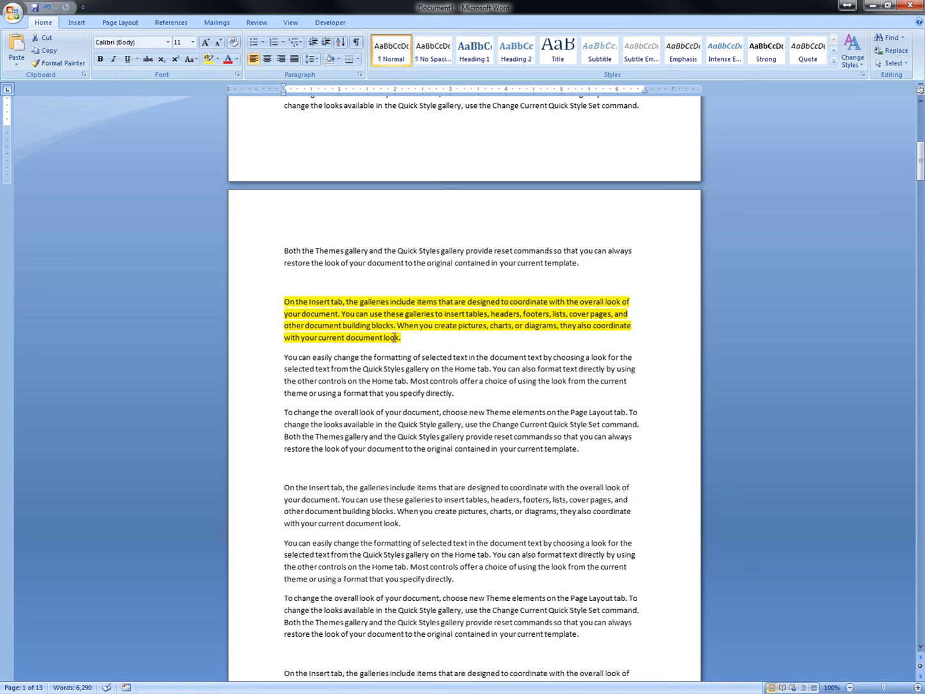
Step: Select part of the yellow paragraph, then clear the highlight format from the search and dismiss Find and Replace
{"action": "left_click_drag", "start_coordinate": [402, 338], "coordinate": [279, 289]}
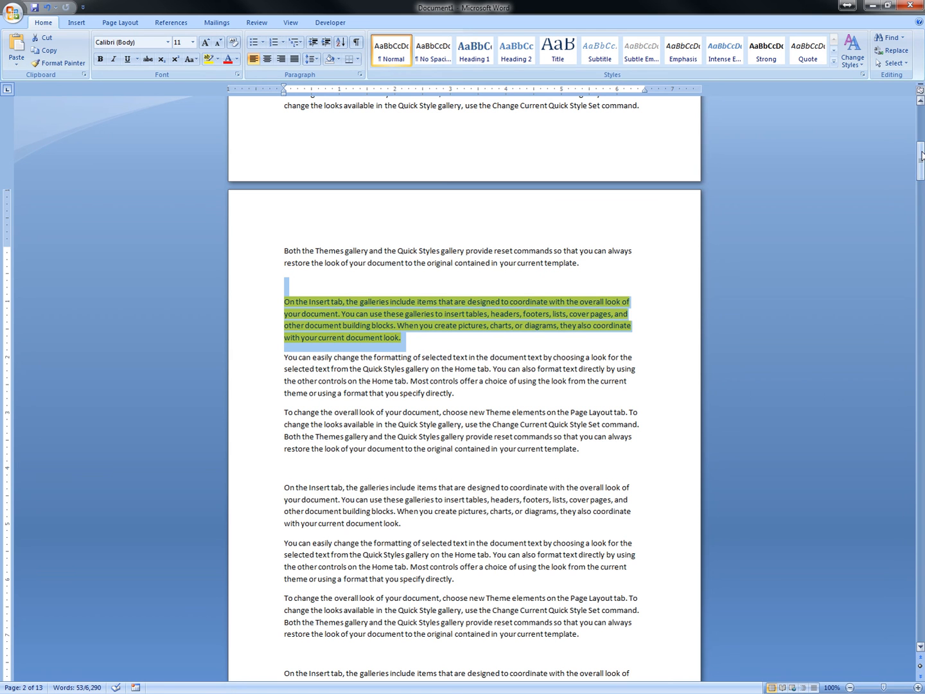
{"action": "left_click_drag", "start_coordinate": [922, 155], "coordinate": [920, 213]}
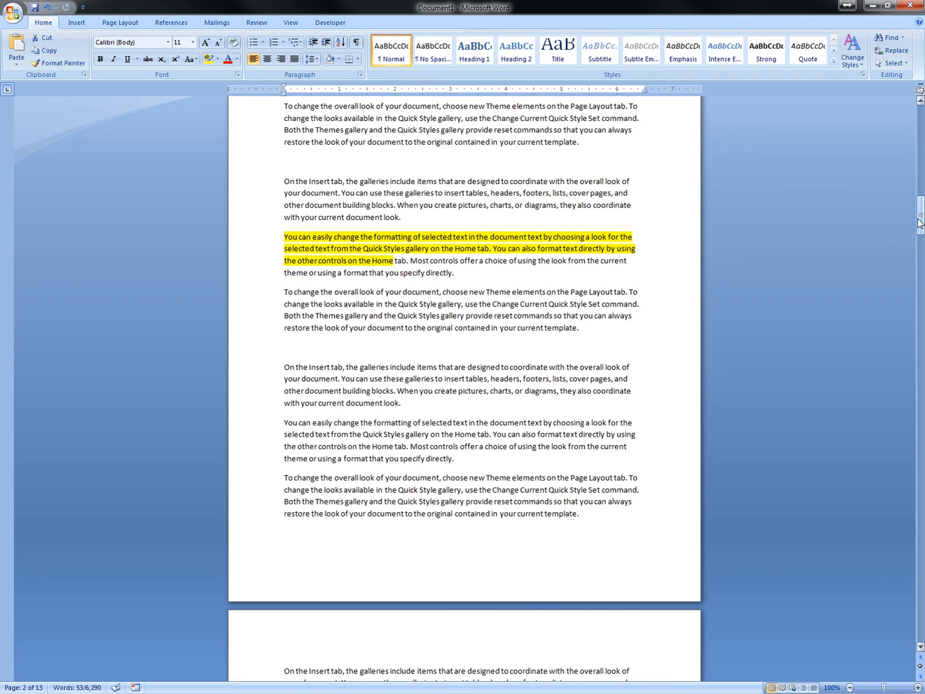
{"action": "left_click_drag", "start_coordinate": [919, 223], "coordinate": [920, 404]}
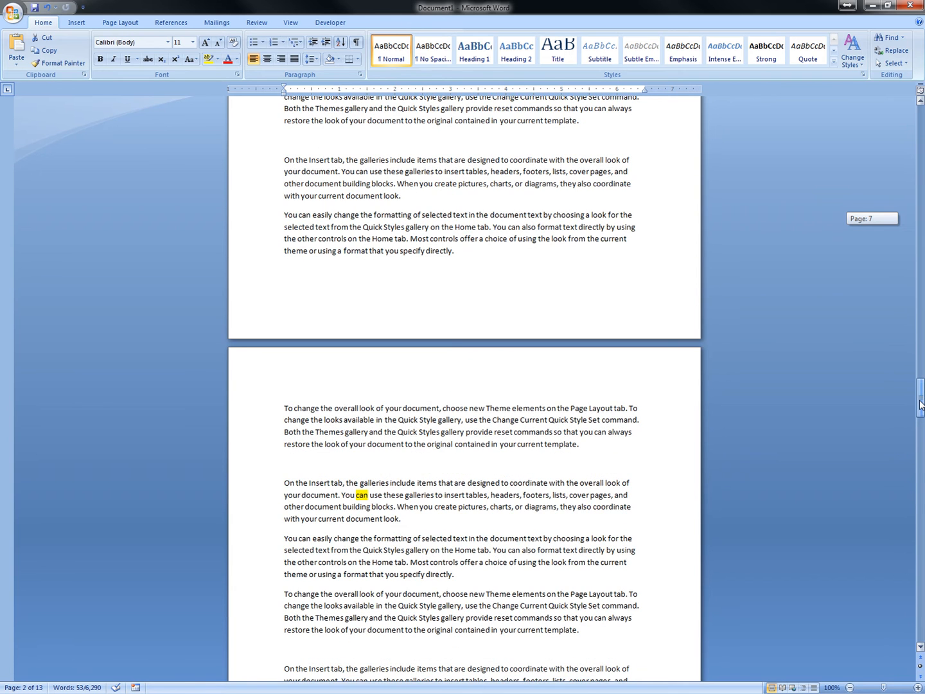
{"action": "mouse_move", "coordinate": [920, 405]}
{"action": "left_mouse_down"}
{"action": "mouse_move", "coordinate": [907, 346]}
{"action": "mouse_move", "coordinate": [915, 327]}
{"action": "mouse_move", "coordinate": [923, 504]}
{"action": "mouse_move", "coordinate": [920, 463]}
{"action": "left_mouse_up"}
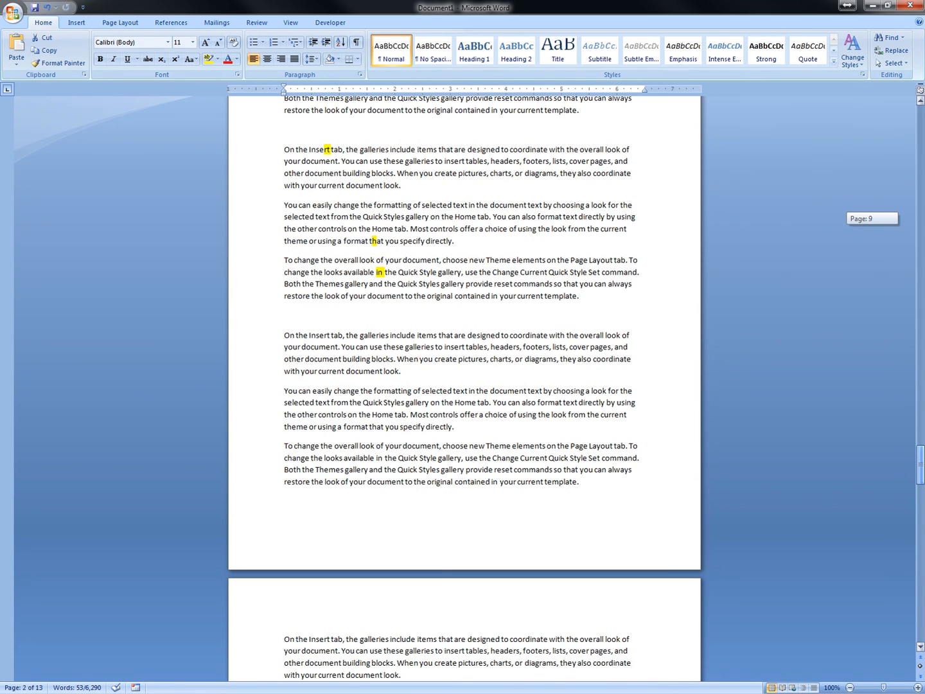
{"action": "left_click", "coordinate": [326, 153]}
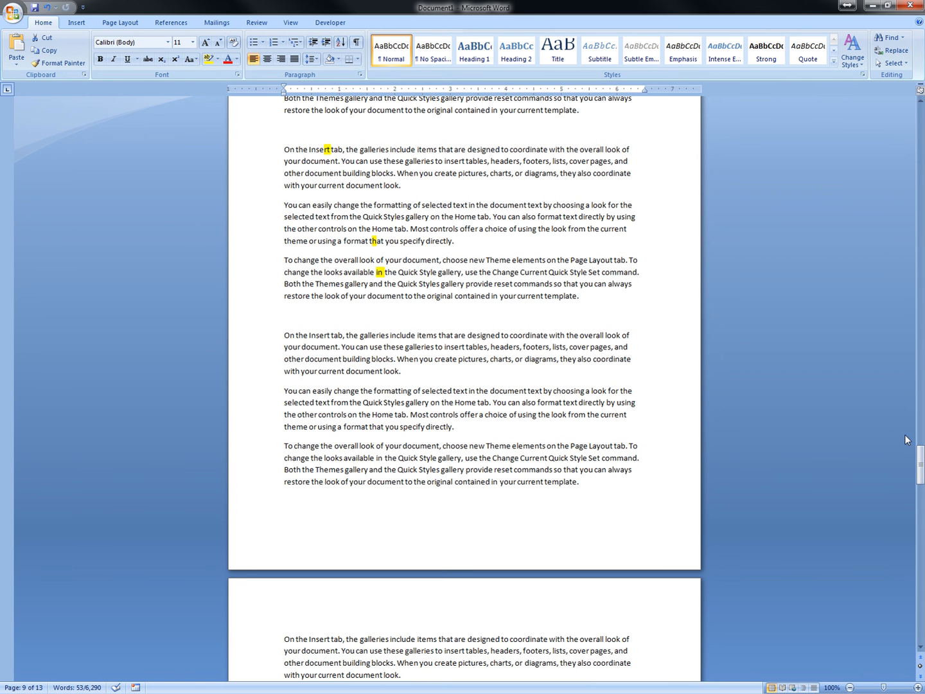
{"action": "mouse_move", "coordinate": [920, 463]}
{"action": "left_mouse_down"}
{"action": "mouse_move", "coordinate": [895, 228]}
{"action": "mouse_move", "coordinate": [896, 116]}
{"action": "left_mouse_up"}
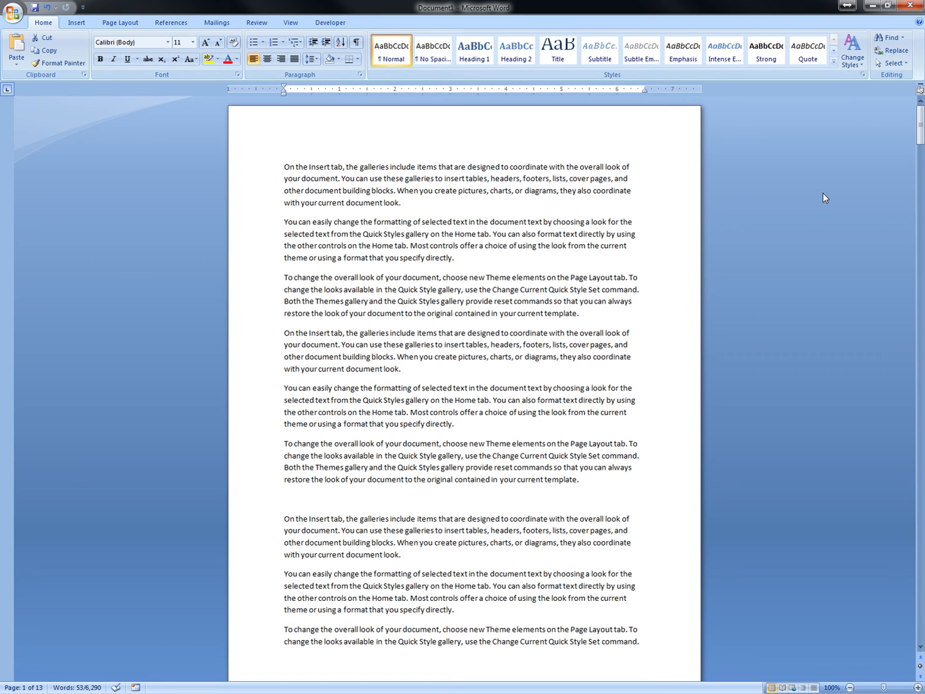
{"action": "left_click", "coordinate": [891, 54]}
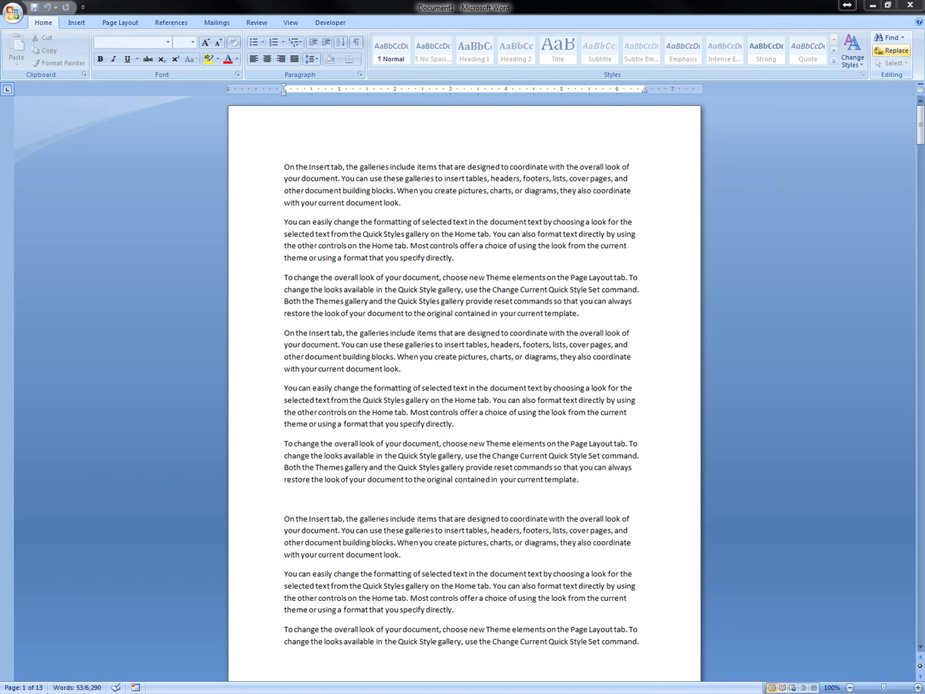
{"action": "key", "text": "ctrl+h"}
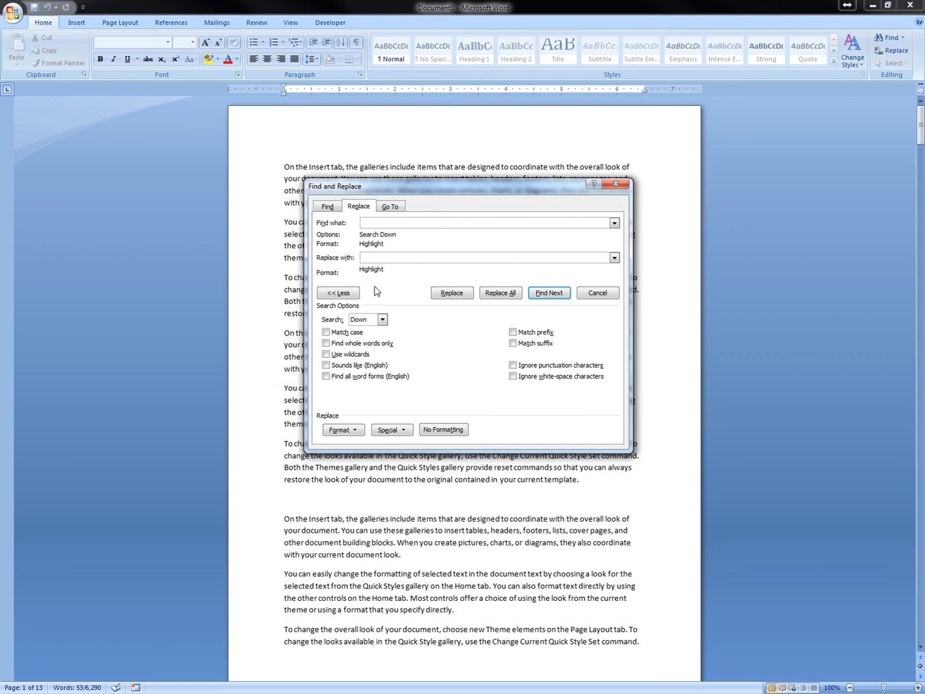
{"action": "left_click", "coordinate": [442, 431]}
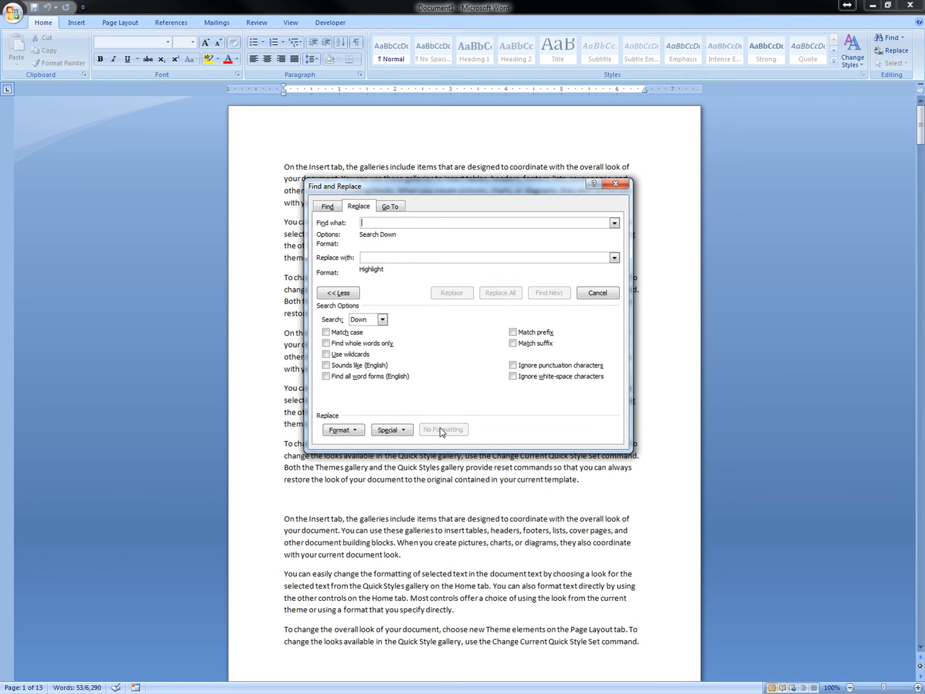
{"action": "left_click", "coordinate": [616, 184]}
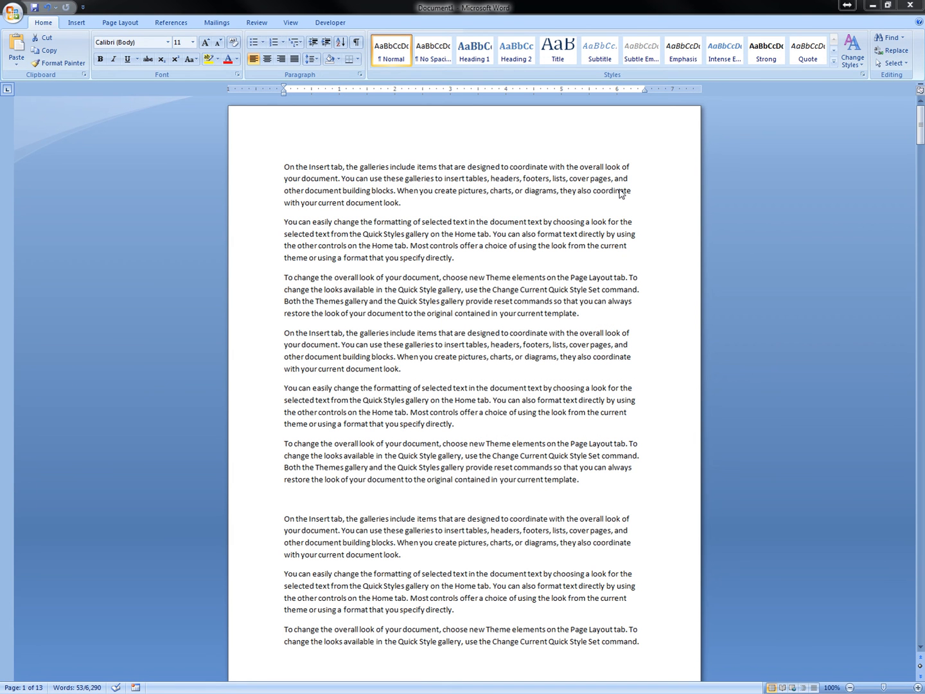
Step: Find the highlighted paragraph on page 2, replace it re-highlighted, continue from the start, then clear the replacement's highlight format
{"action": "left_click", "coordinate": [887, 57]}
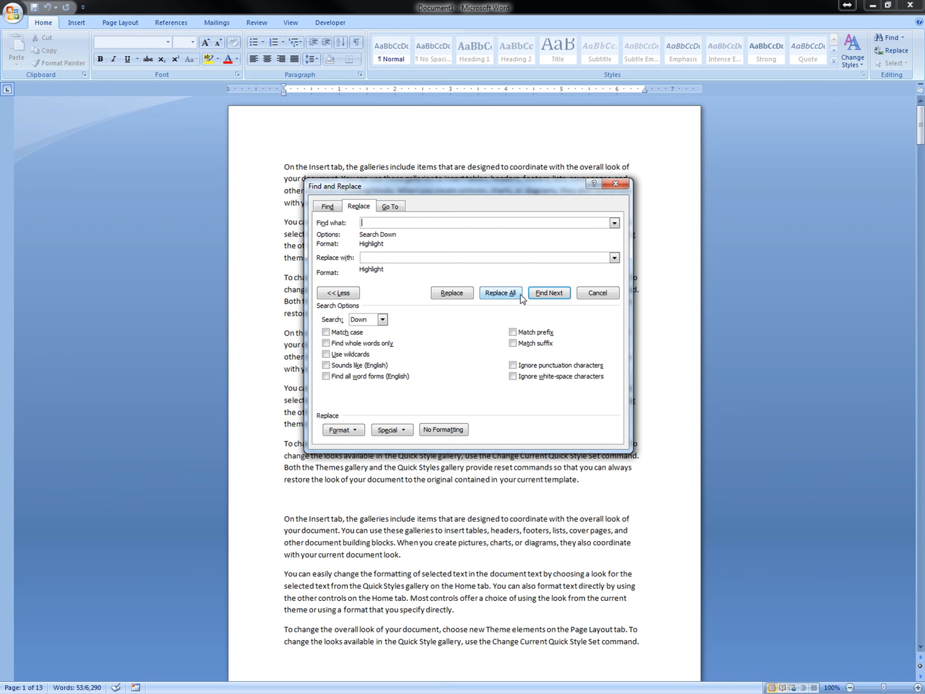
{"action": "left_click", "coordinate": [544, 294]}
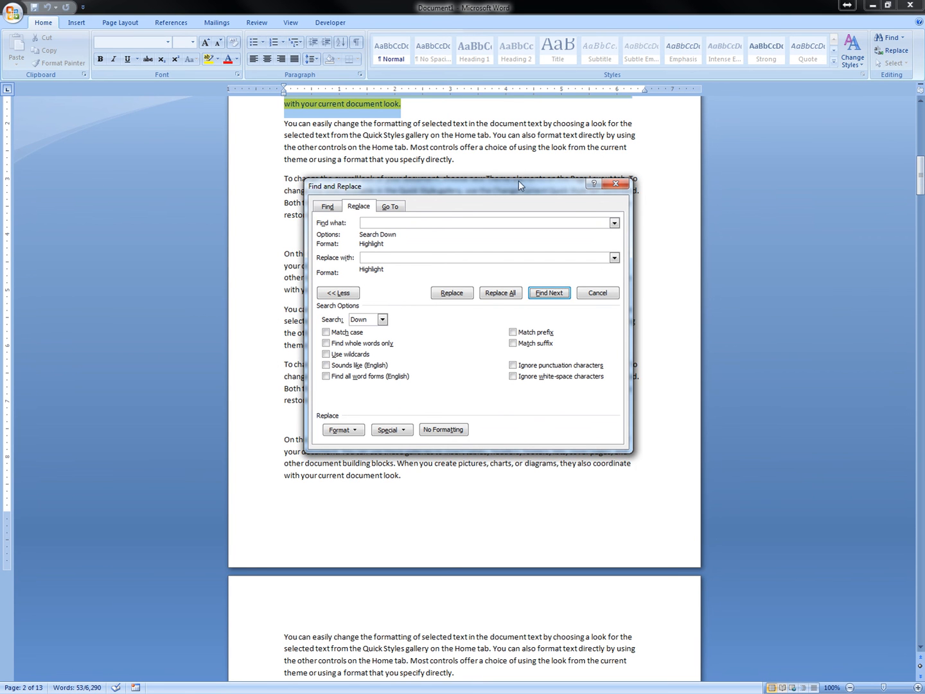
{"action": "left_click_drag", "start_coordinate": [519, 181], "coordinate": [653, 320]}
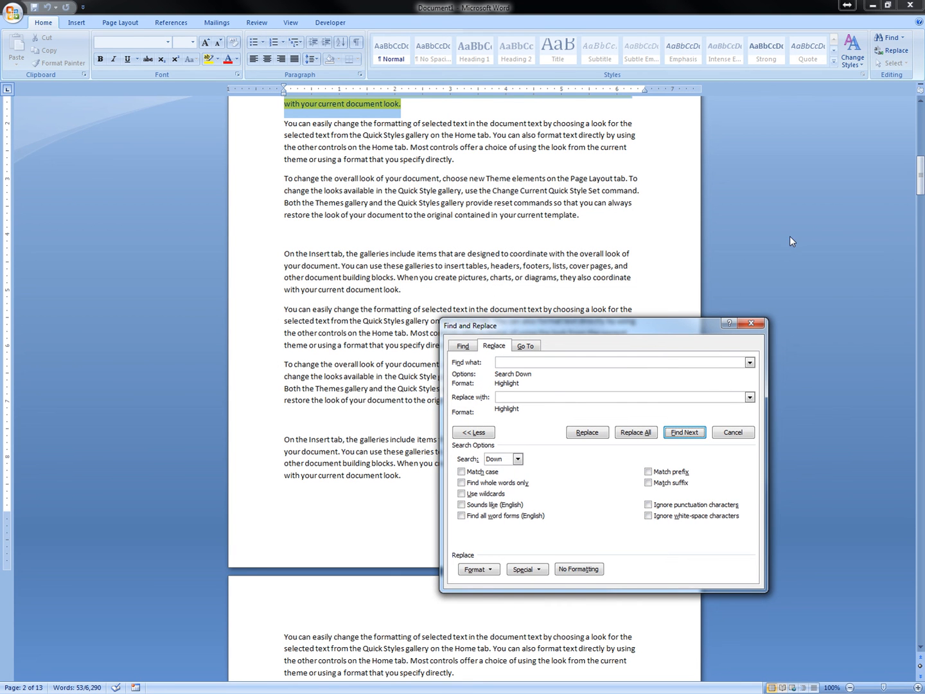
{"action": "left_click_drag", "start_coordinate": [920, 186], "coordinate": [920, 168]}
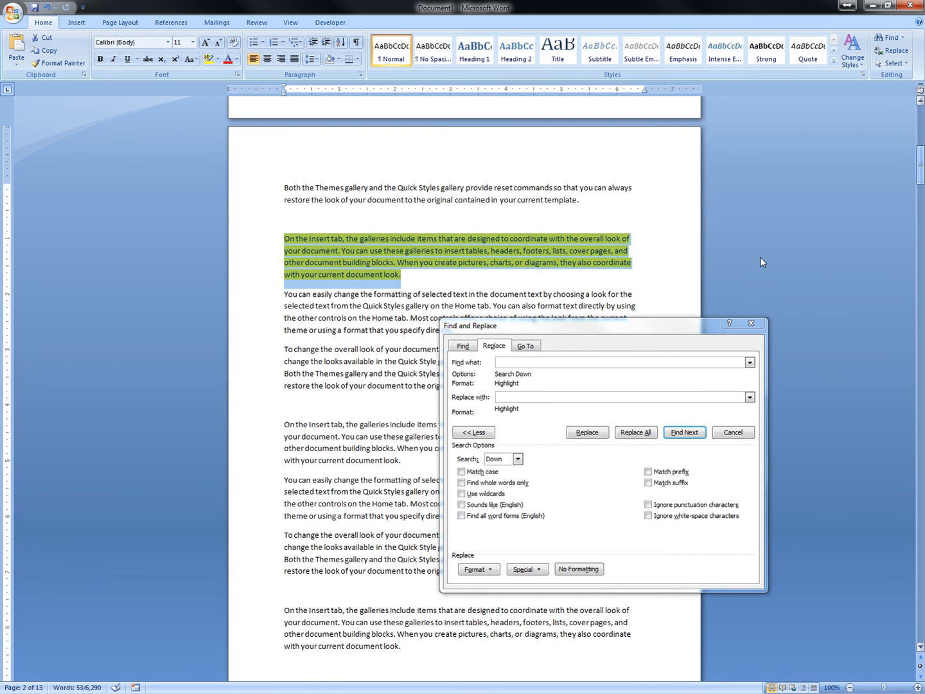
{"action": "left_click", "coordinate": [591, 432]}
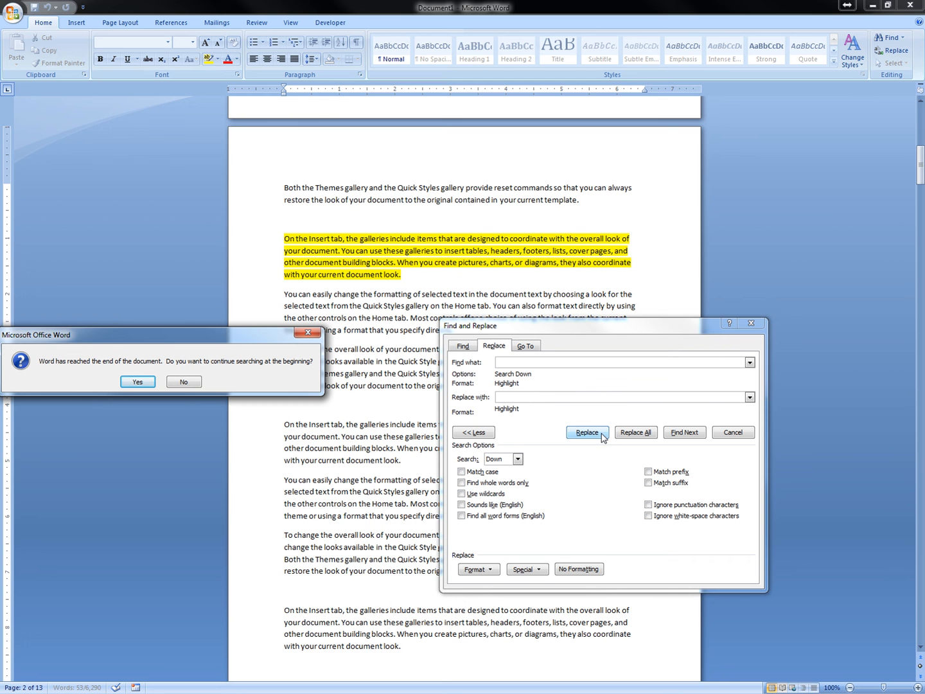
{"action": "left_click", "coordinate": [138, 381]}
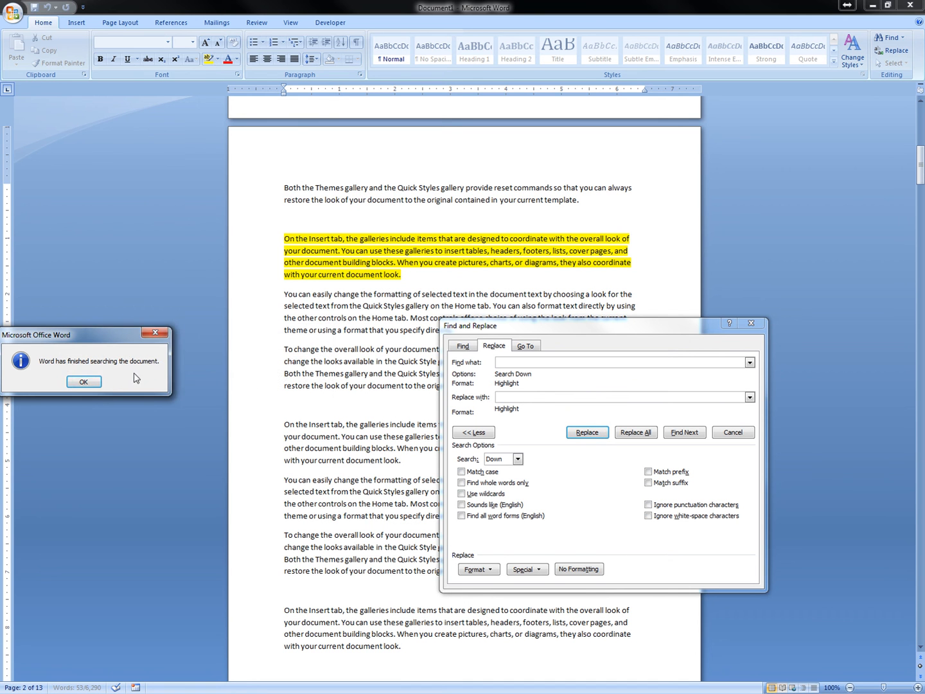
{"action": "left_click", "coordinate": [95, 381]}
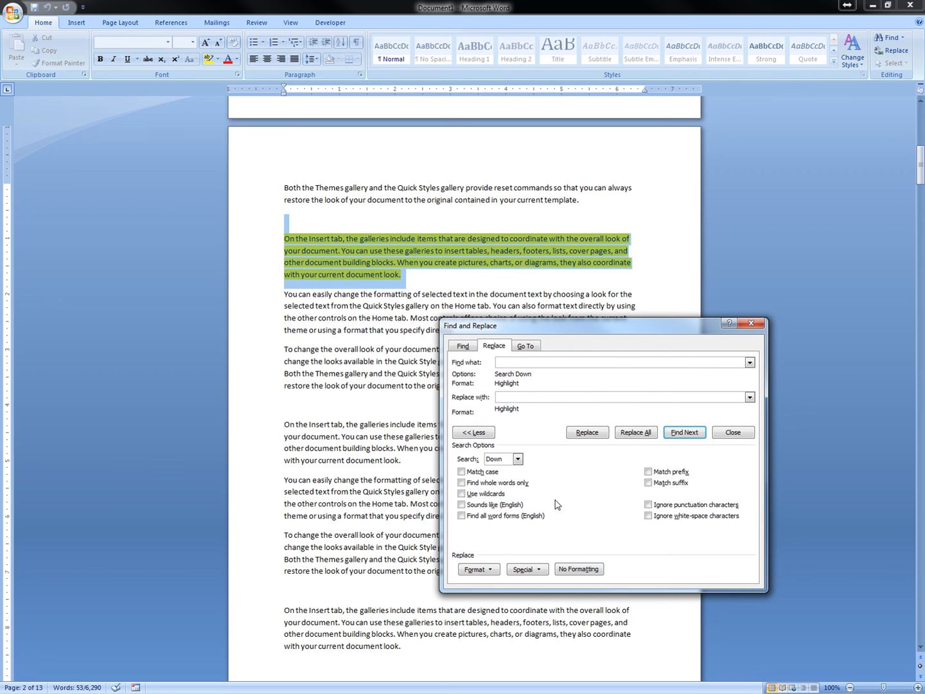
{"action": "left_click", "coordinate": [571, 569]}
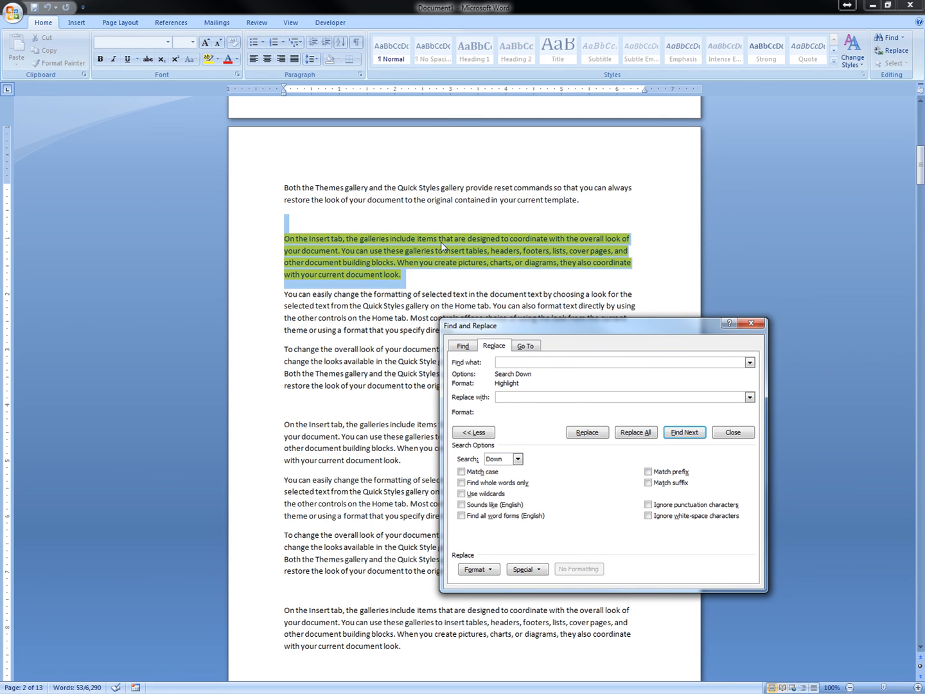
Step: Close Find and Replace, return to the document start and bring the dialog back, moved off the text
{"action": "left_click", "coordinate": [448, 225]}
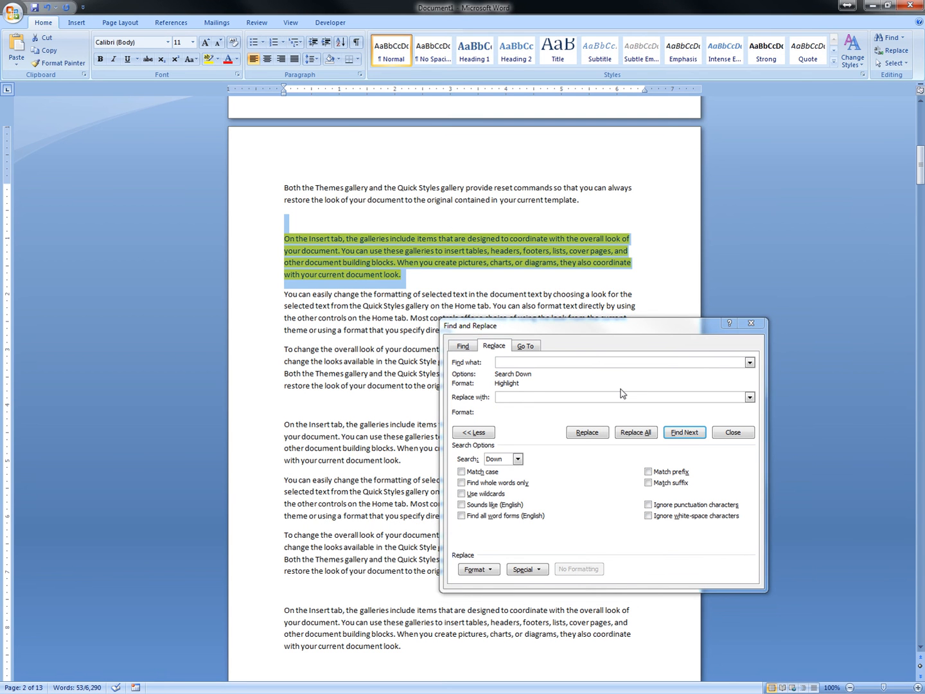
{"action": "left_click", "coordinate": [731, 433]}
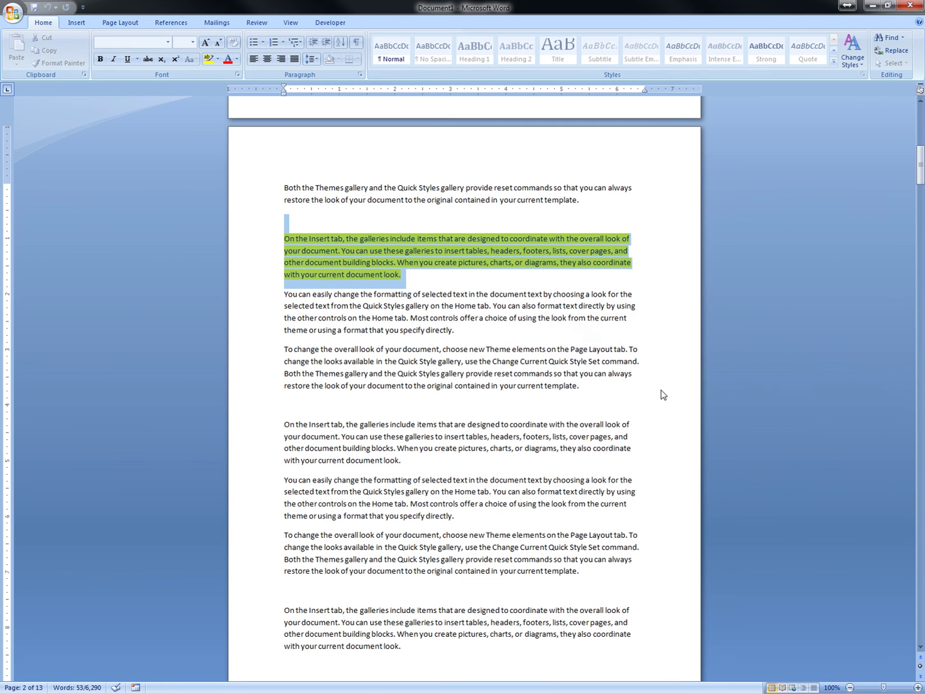
{"action": "left_click", "coordinate": [466, 225]}
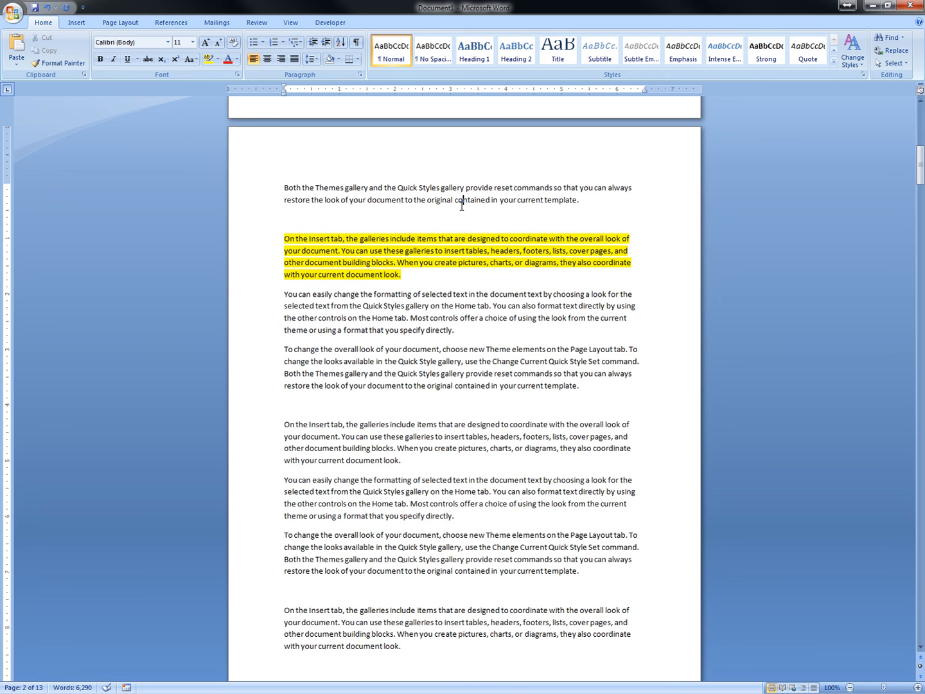
{"action": "key", "text": "ctrl+z"}
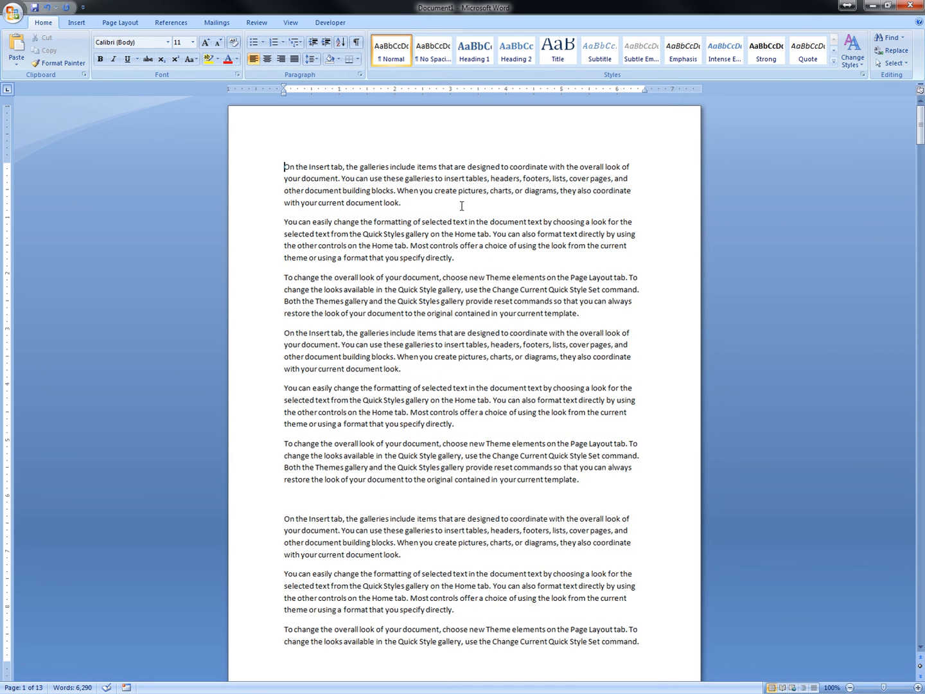
{"action": "key", "text": "ctrl+h"}
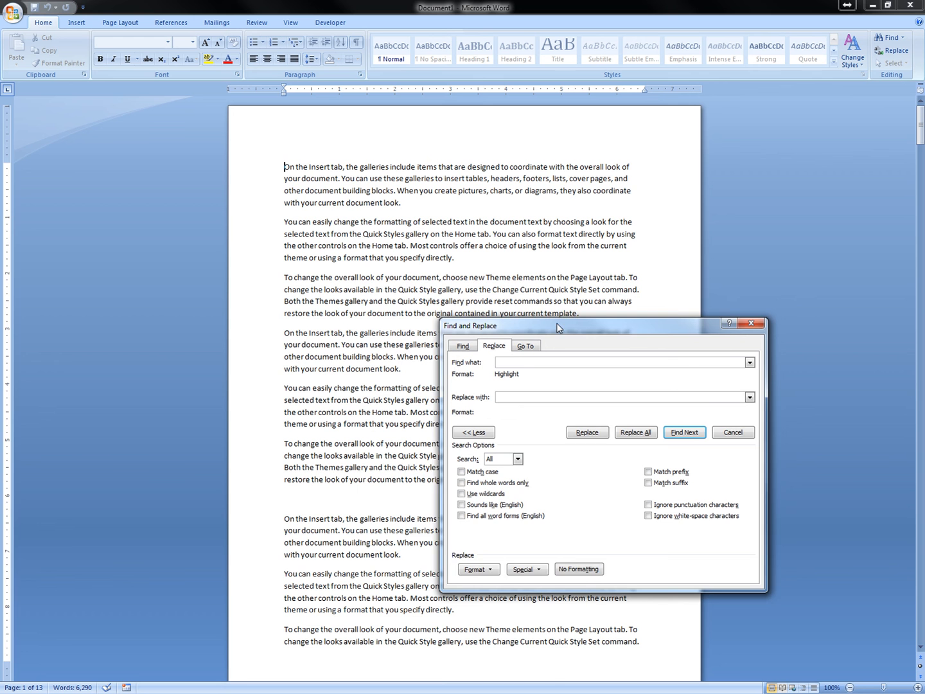
{"action": "left_click_drag", "start_coordinate": [558, 328], "coordinate": [518, 284]}
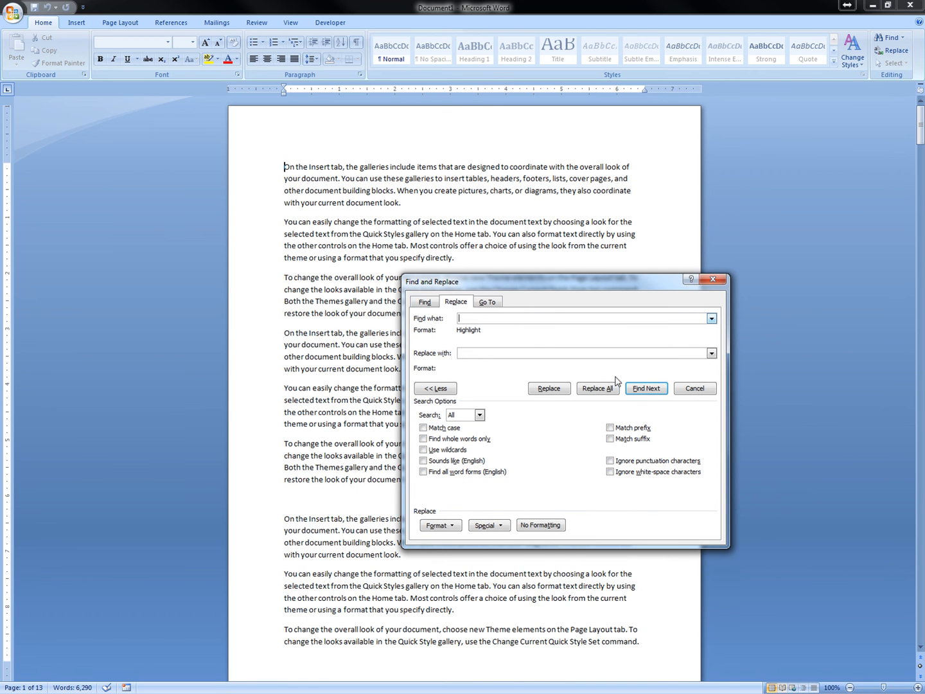
Step: Step through the next highlighted passages with Find Next
{"action": "left_click", "coordinate": [646, 388]}
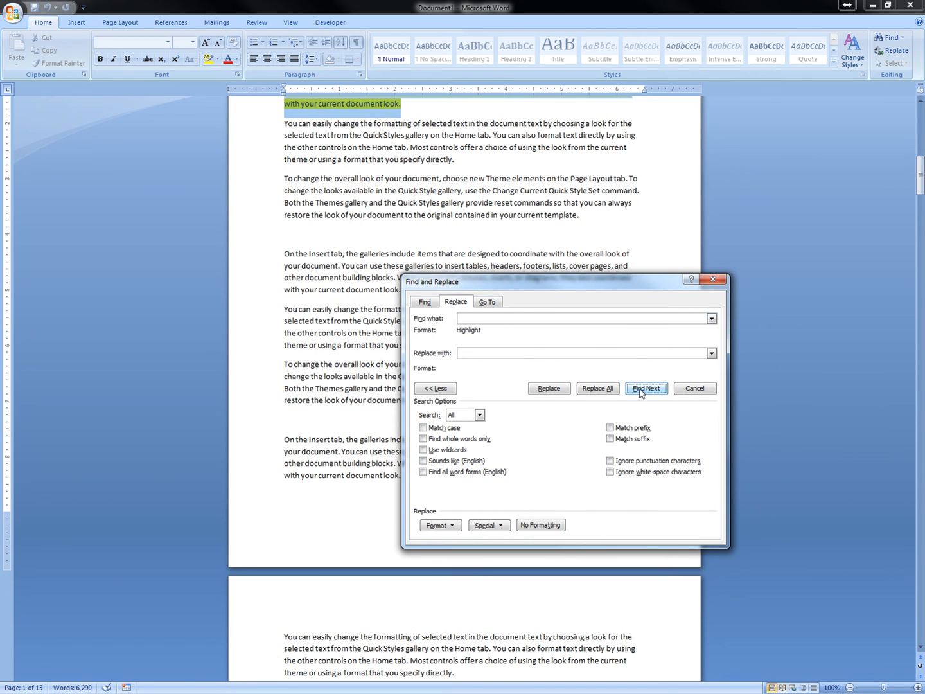
{"action": "left_click", "coordinate": [921, 177]}
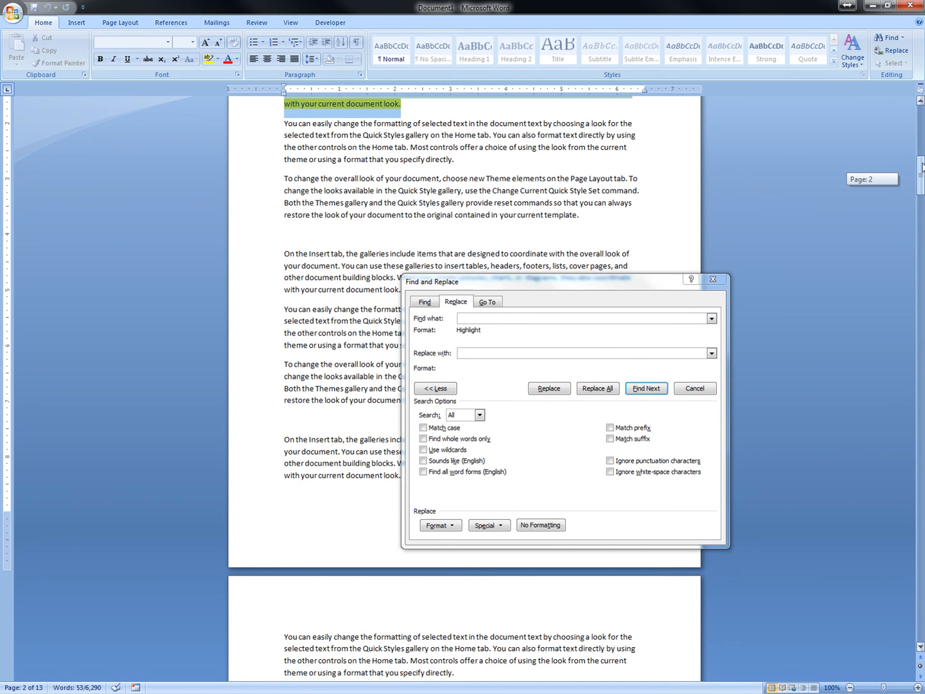
{"action": "left_click_drag", "start_coordinate": [921, 167], "coordinate": [920, 172]}
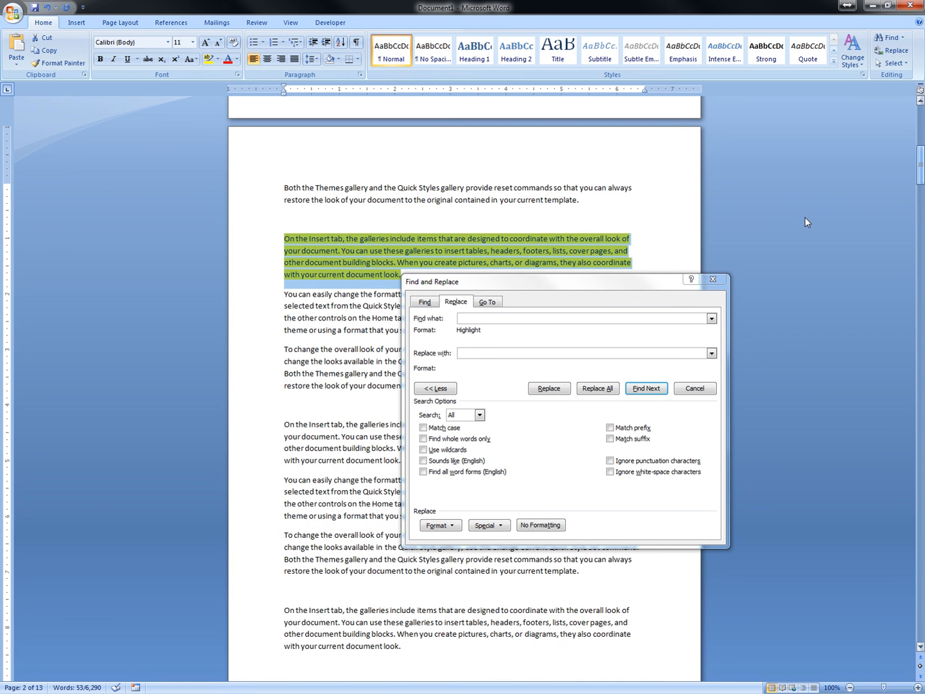
{"action": "left_click", "coordinate": [543, 391]}
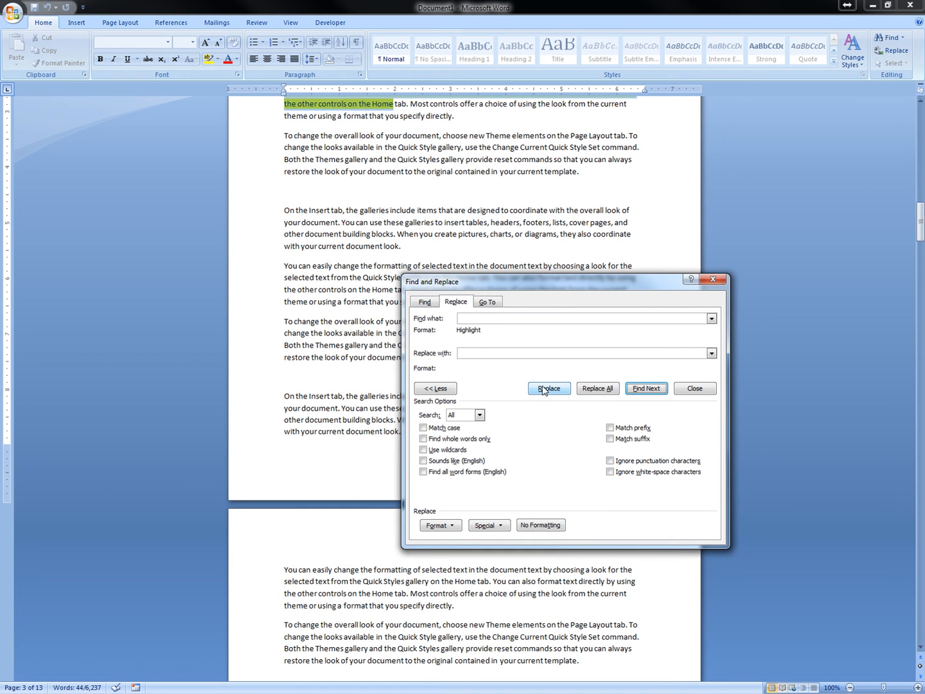
{"action": "left_click_drag", "start_coordinate": [920, 226], "coordinate": [916, 172]}
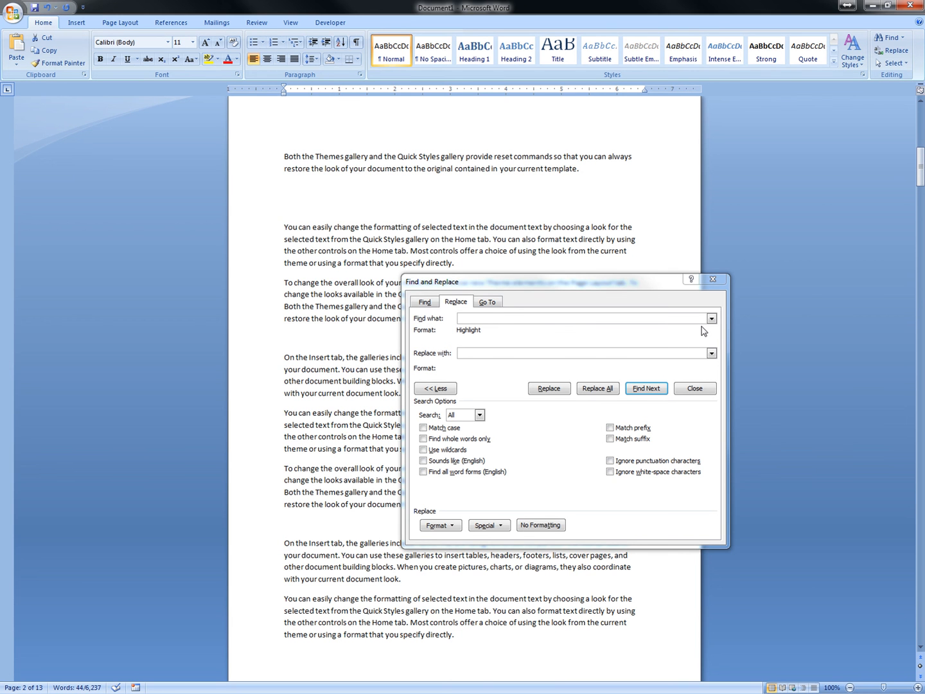
Step: Close the dialog, paste the highlighted 'On the Insert tab' paragraph onto page 2 and return to the document start
{"action": "left_click", "coordinate": [694, 389]}
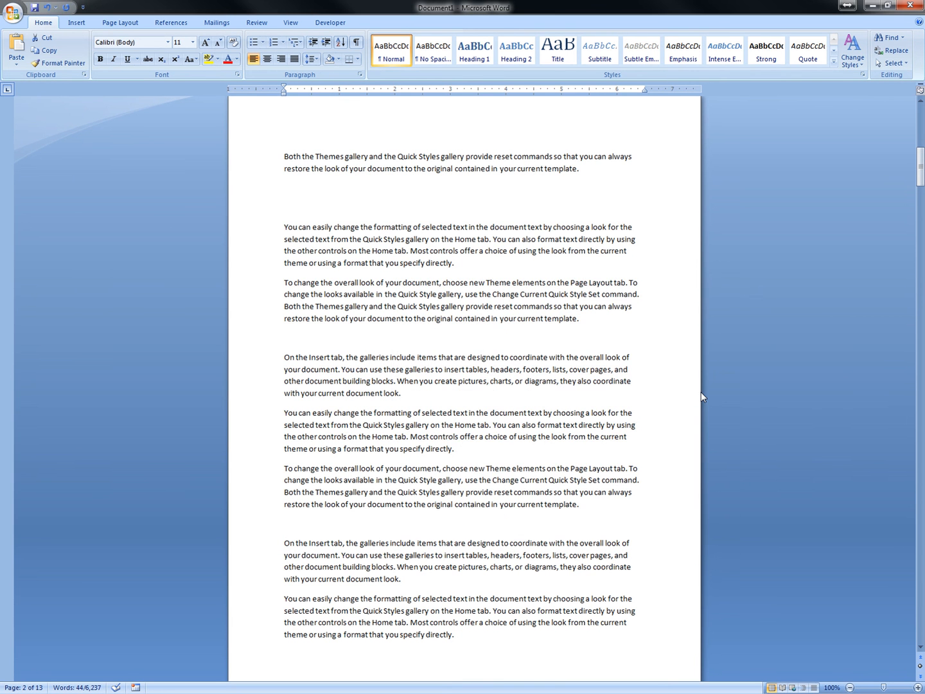
{"action": "type", "text": "On the Insert tab, the galleries include items that are designed to coordinate with the overall look of your document. You can use these galleries to insert tables, headers, footers, lists, cover pages, and other document building blocks. When you create pictures, charts, or diagrams, they also coordinate with your current document look."}
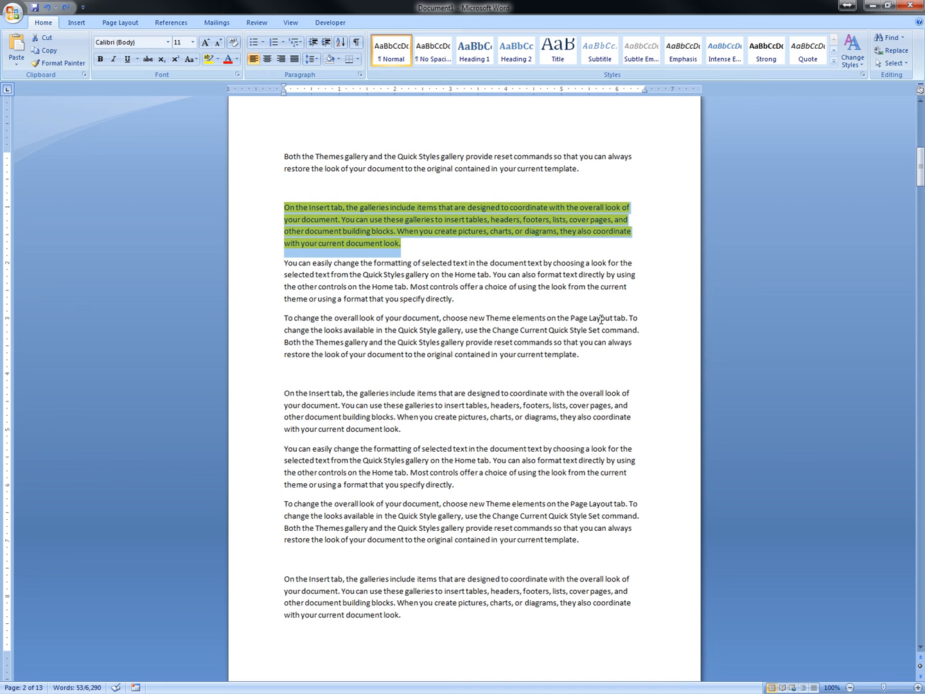
{"action": "left_click", "coordinate": [448, 208]}
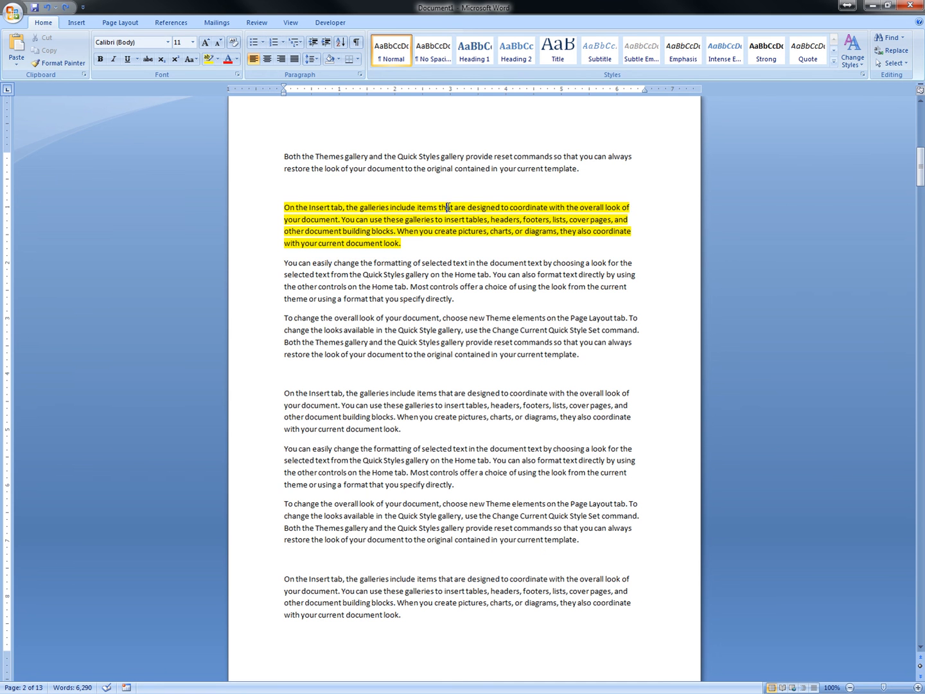
{"action": "key", "text": "ctrl+z"}
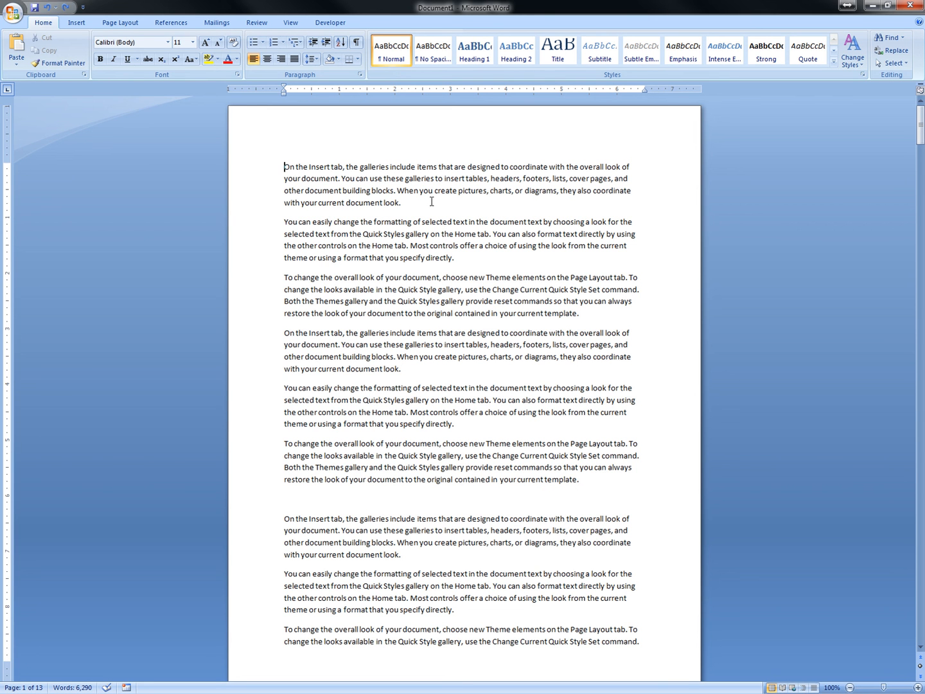
Step: Set the text highlight colour to No Color and bring Find and Replace back up
{"action": "left_click", "coordinate": [218, 59]}
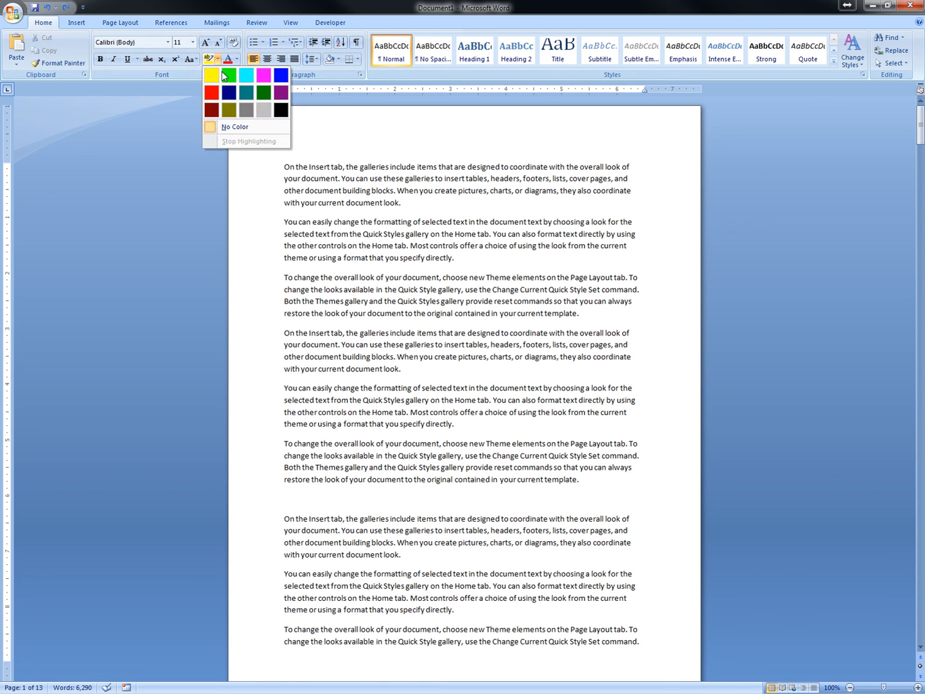
{"action": "left_click", "coordinate": [235, 128]}
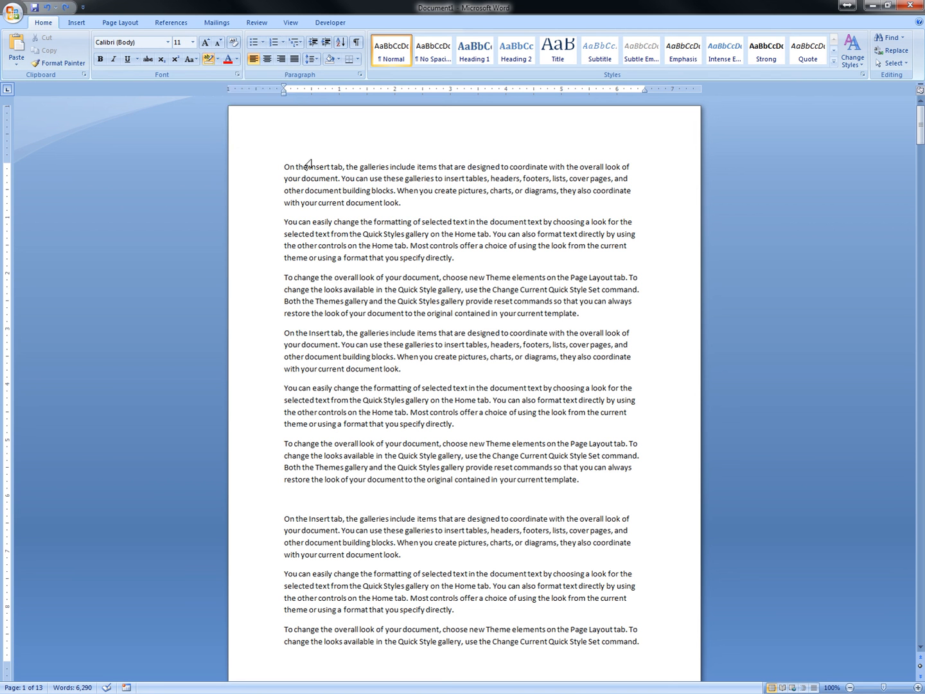
{"action": "key", "text": "ctrl+h"}
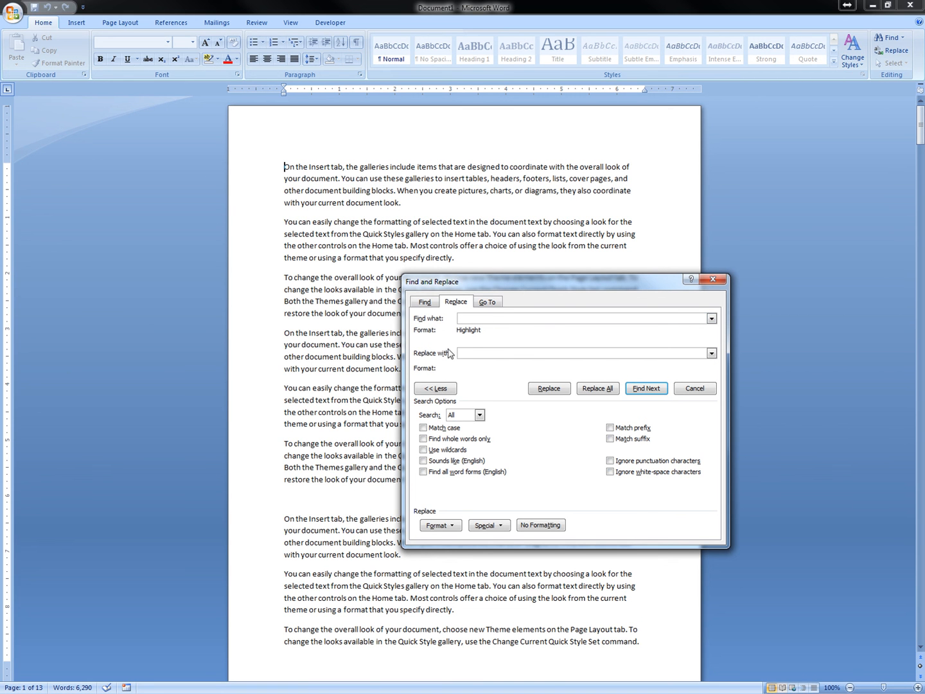
Step: Toggle the Find what formatting until it searches only for highlighted text
{"action": "left_click", "coordinate": [440, 524]}
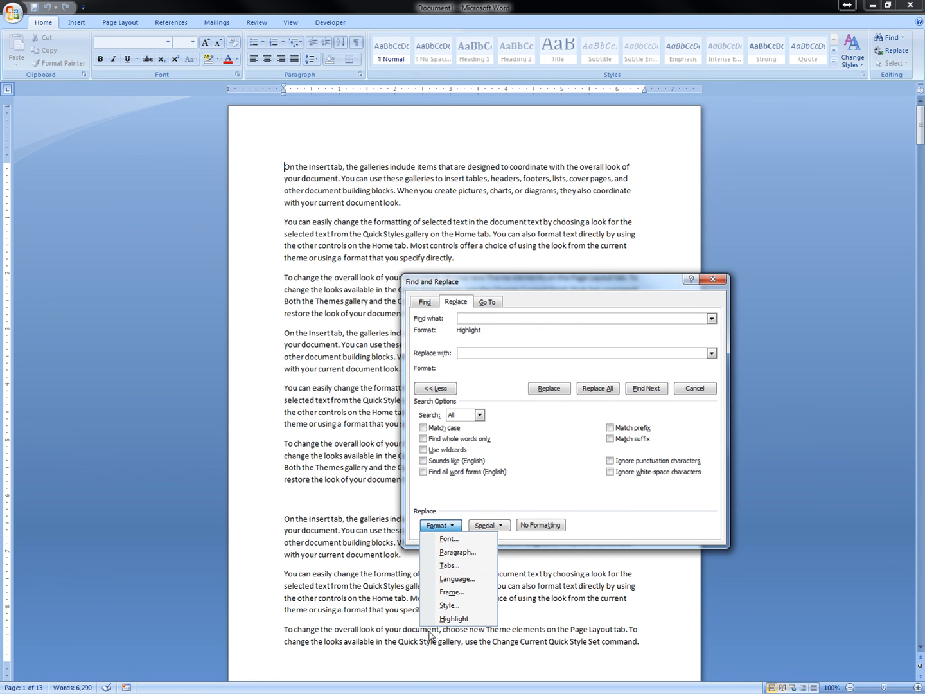
{"action": "left_click", "coordinate": [445, 618]}
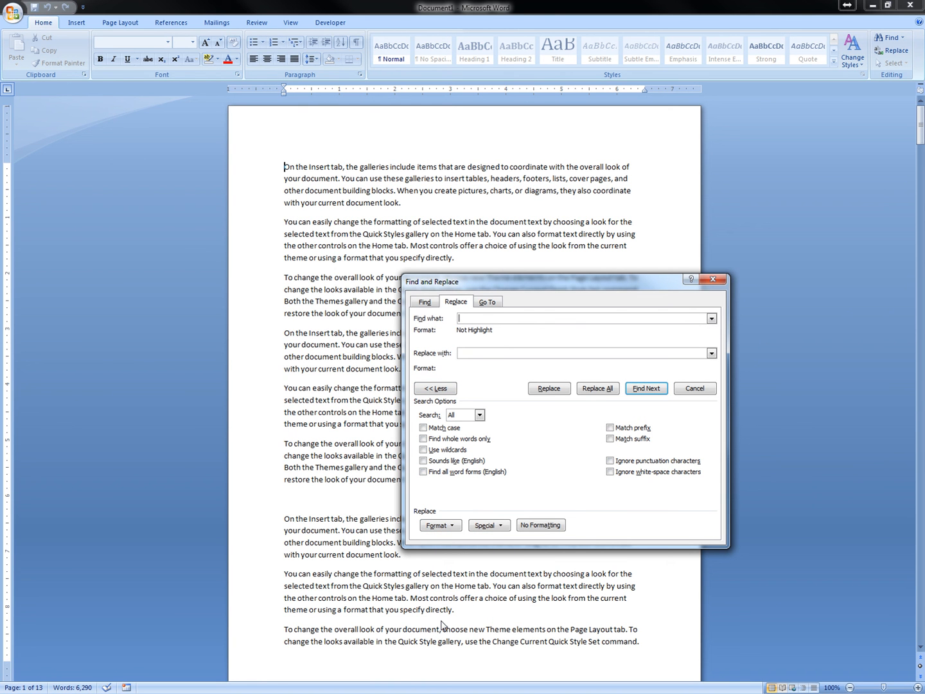
{"action": "left_click", "coordinate": [445, 526]}
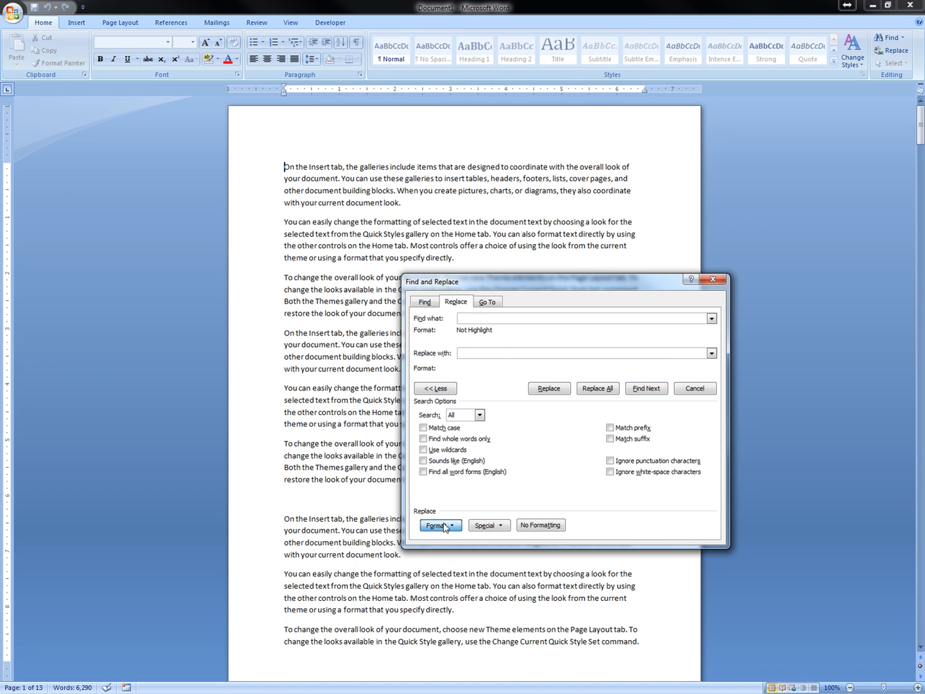
{"action": "left_click", "coordinate": [451, 619]}
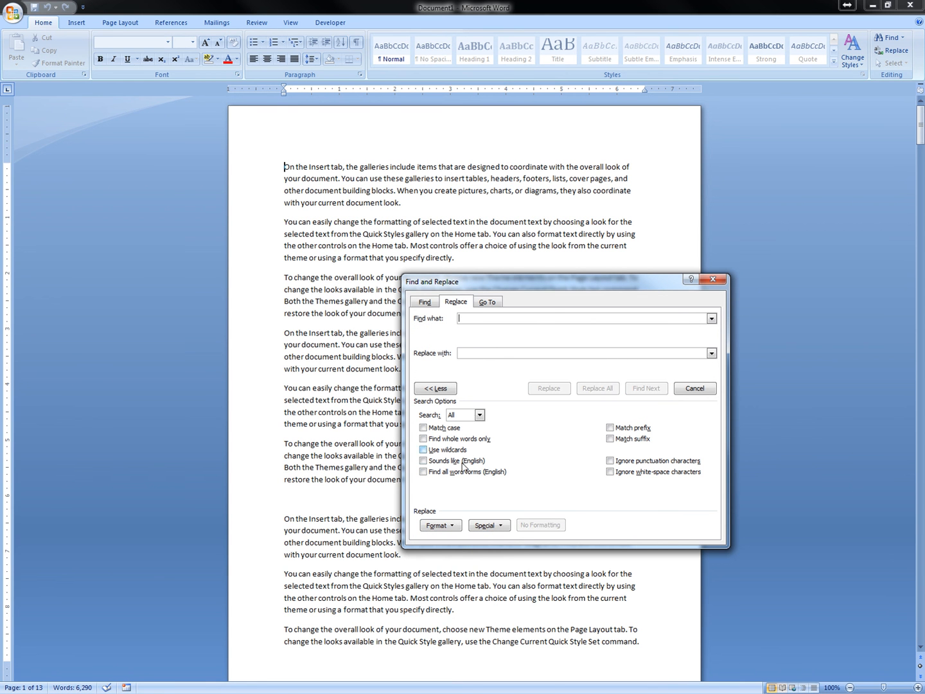
{"action": "left_click", "coordinate": [439, 525]}
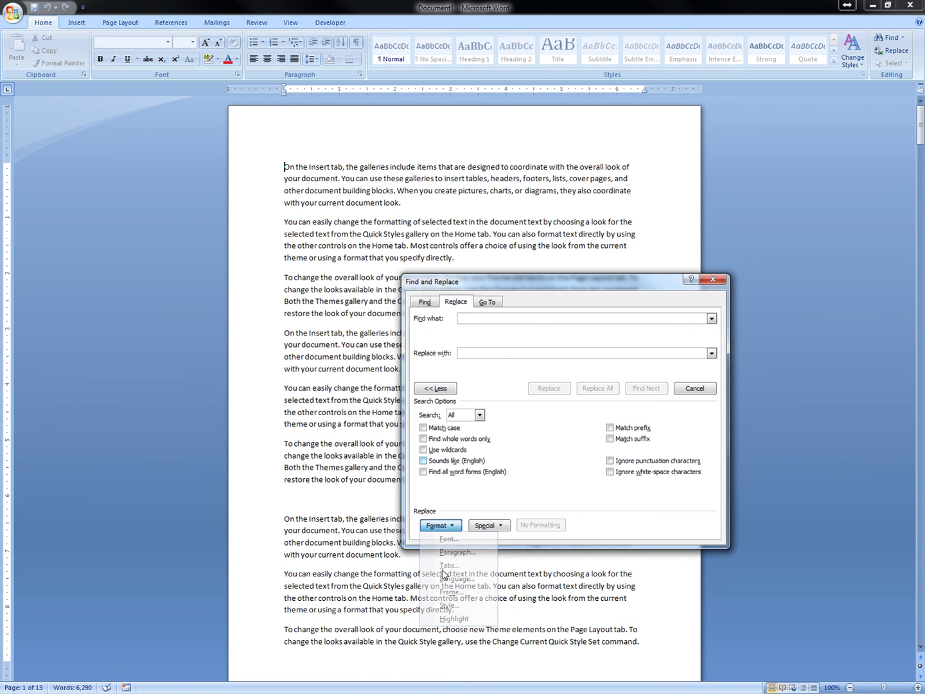
{"action": "left_click", "coordinate": [452, 619]}
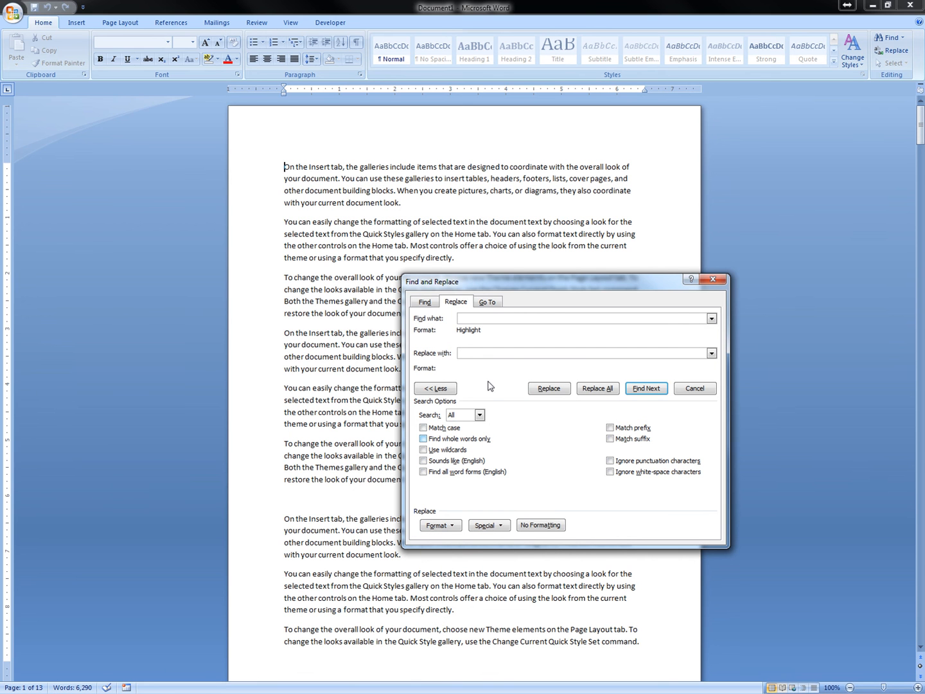
Step: Set the Replace with field to apply Highlight formatting, leaving the search options expanded
{"action": "left_click", "coordinate": [497, 354]}
{"action": "left_click", "coordinate": [439, 526]}
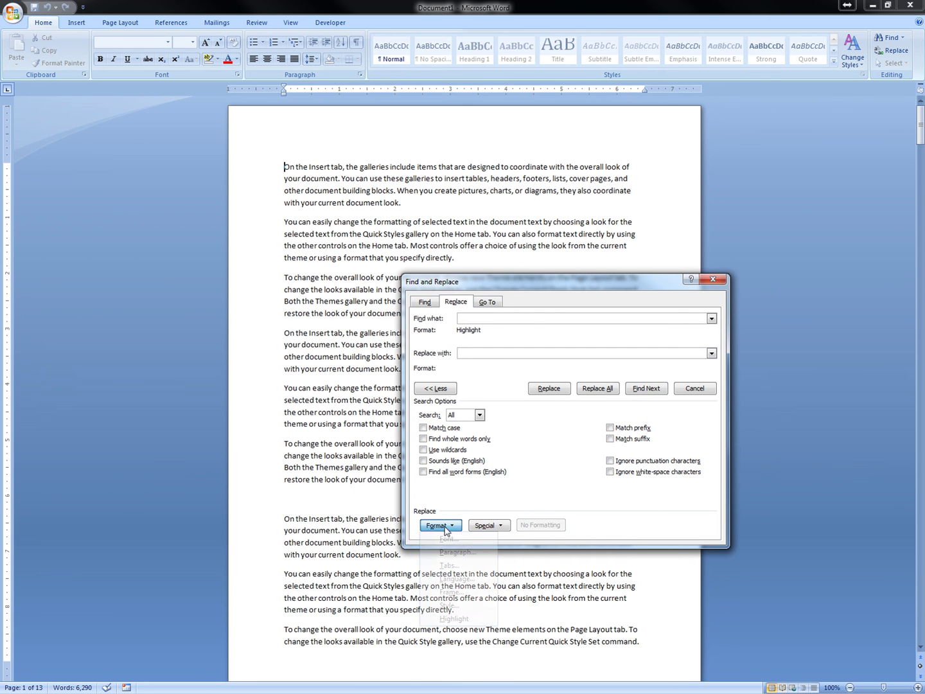
{"action": "left_click", "coordinate": [452, 619]}
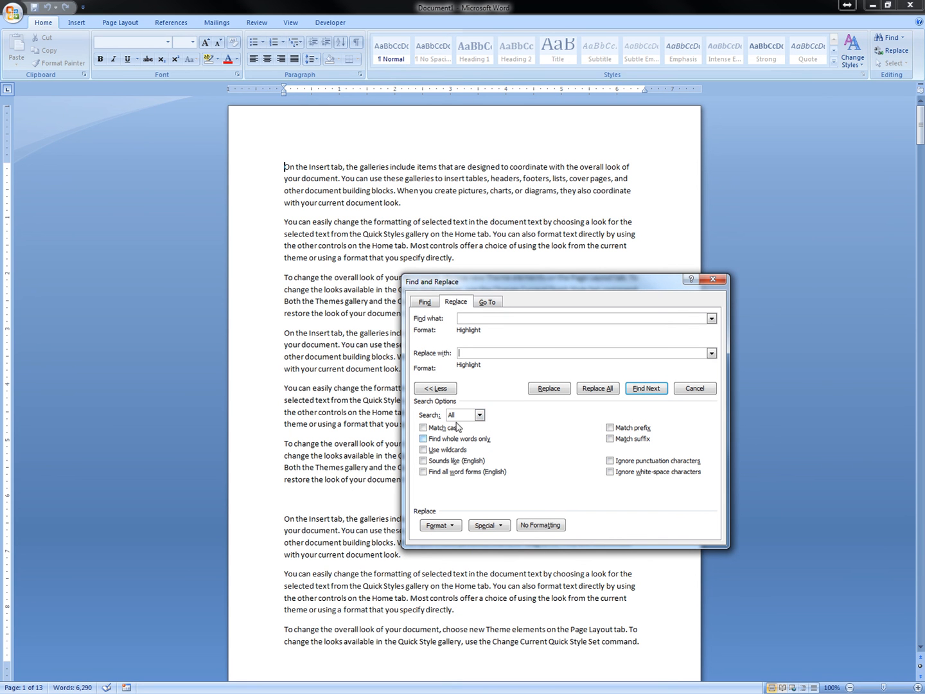
{"action": "left_click", "coordinate": [435, 388]}
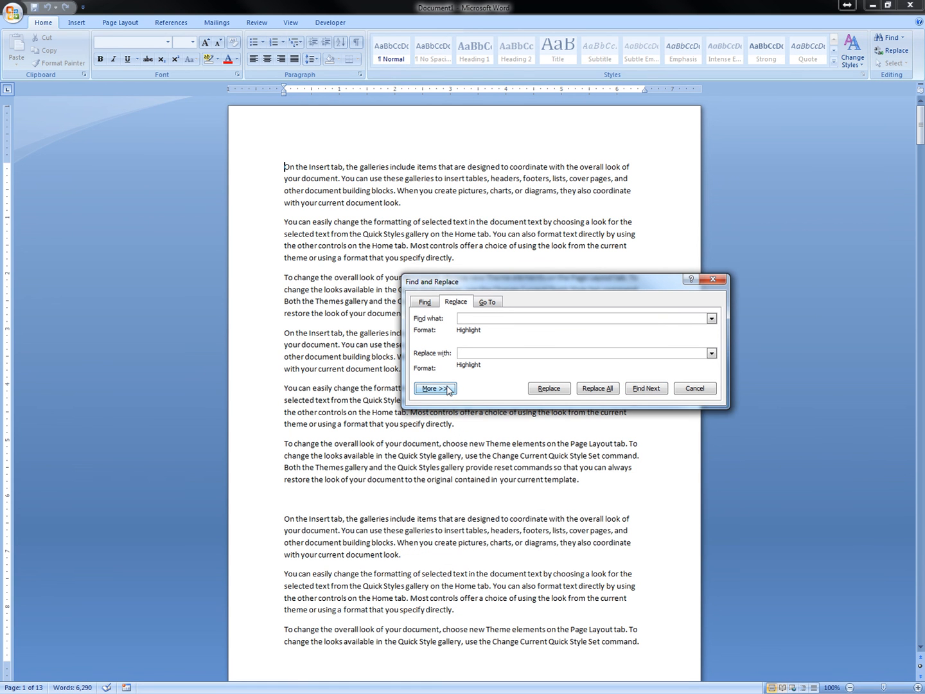
{"action": "left_click", "coordinate": [448, 390]}
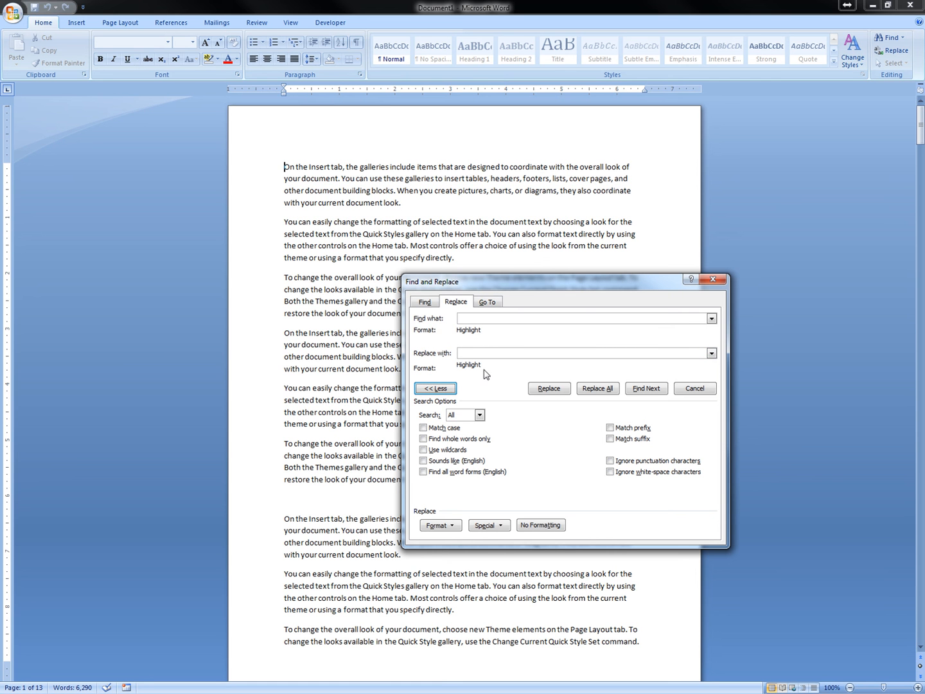
Step: Find and replace the first highlighted passages on the later pages, removing their highlighting
{"action": "left_click", "coordinate": [436, 388]}
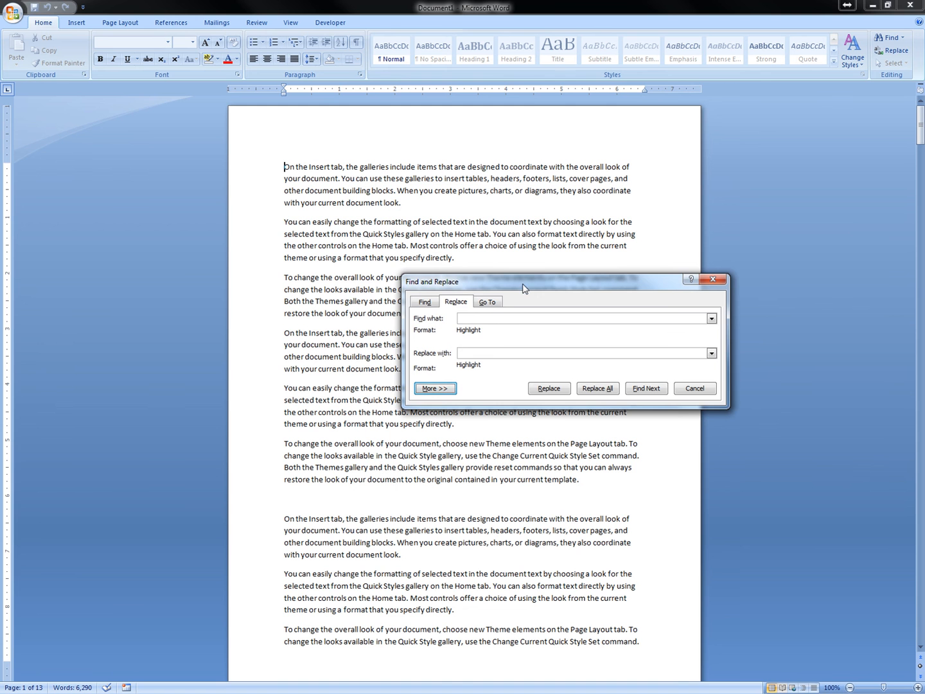
{"action": "mouse_move", "coordinate": [524, 286]}
{"action": "left_mouse_down"}
{"action": "mouse_move", "coordinate": [718, 277]}
{"action": "mouse_move", "coordinate": [678, 295]}
{"action": "left_mouse_up"}
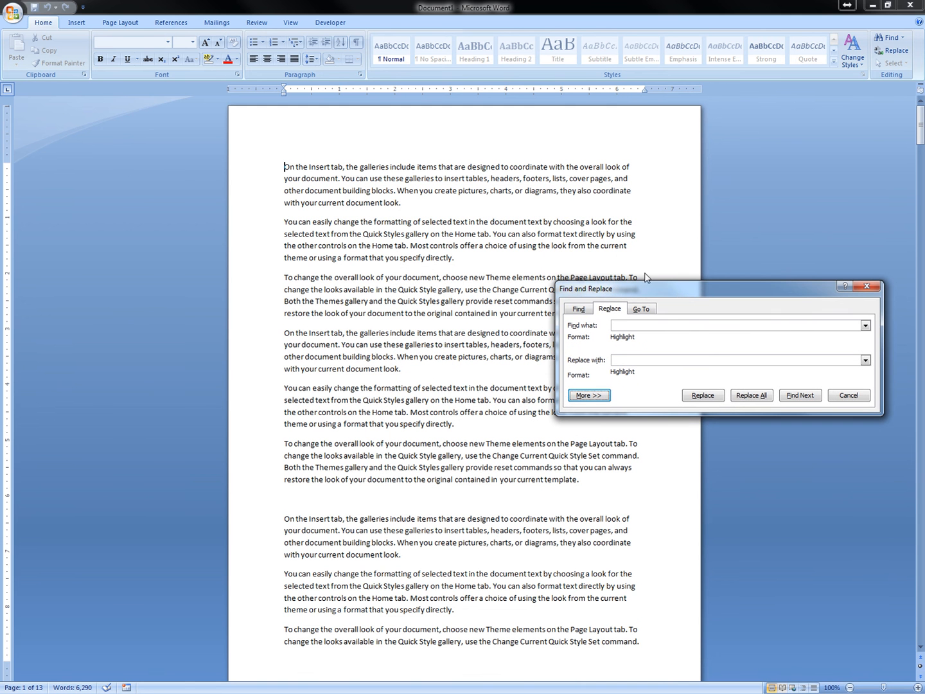
{"action": "left_click", "coordinate": [800, 395]}
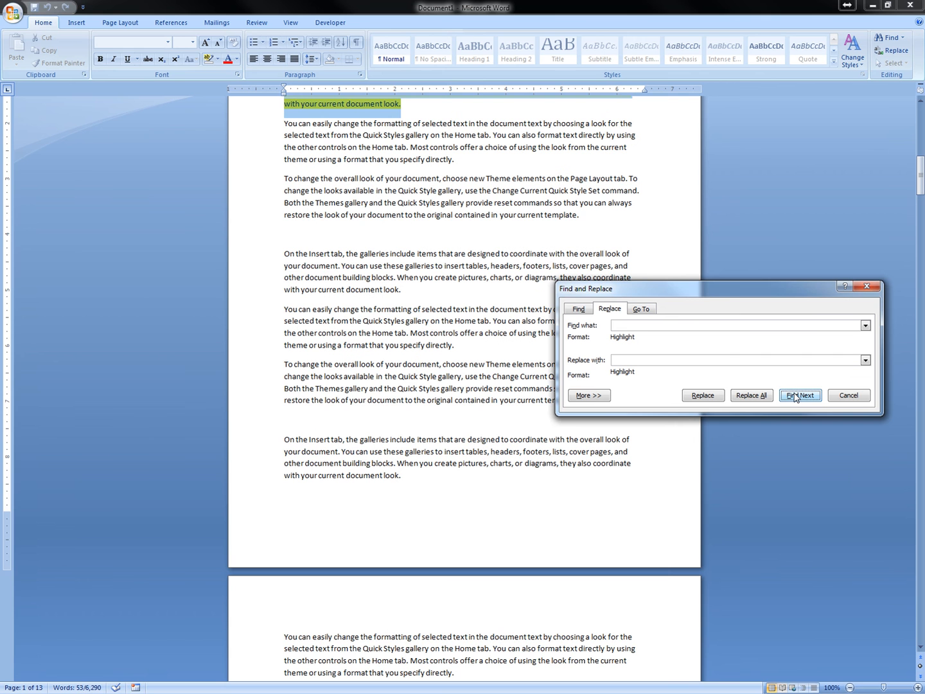
{"action": "left_click", "coordinate": [920, 100]}
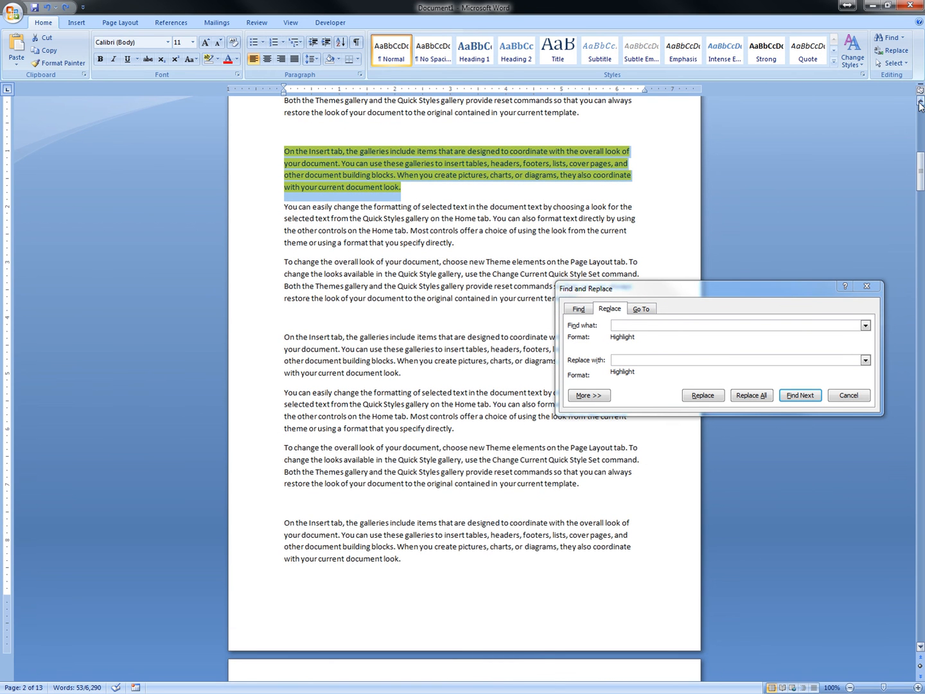
{"action": "left_click", "coordinate": [703, 396]}
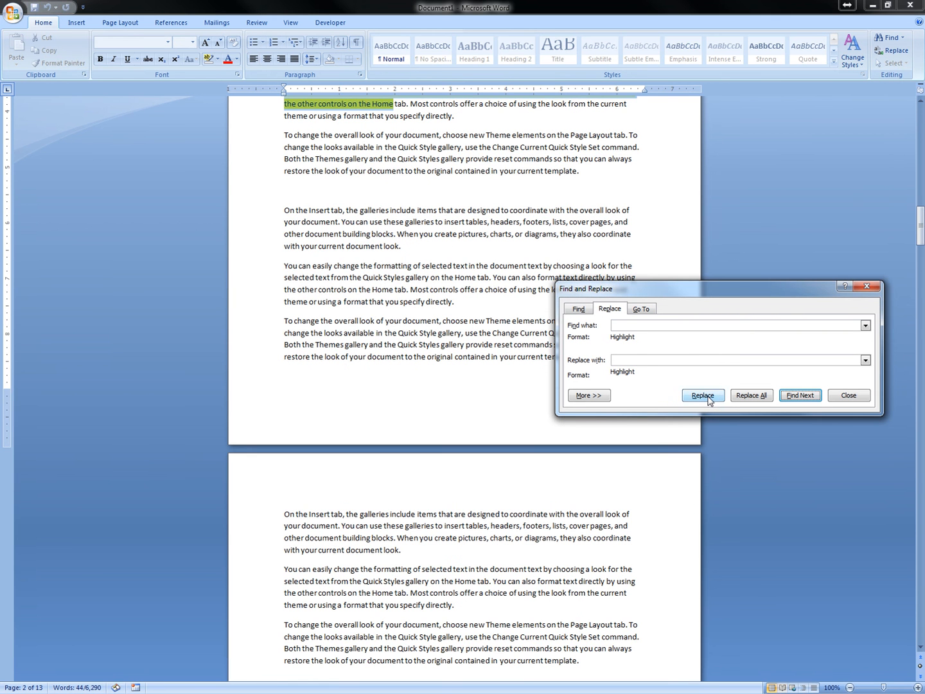
{"action": "left_click", "coordinate": [922, 130]}
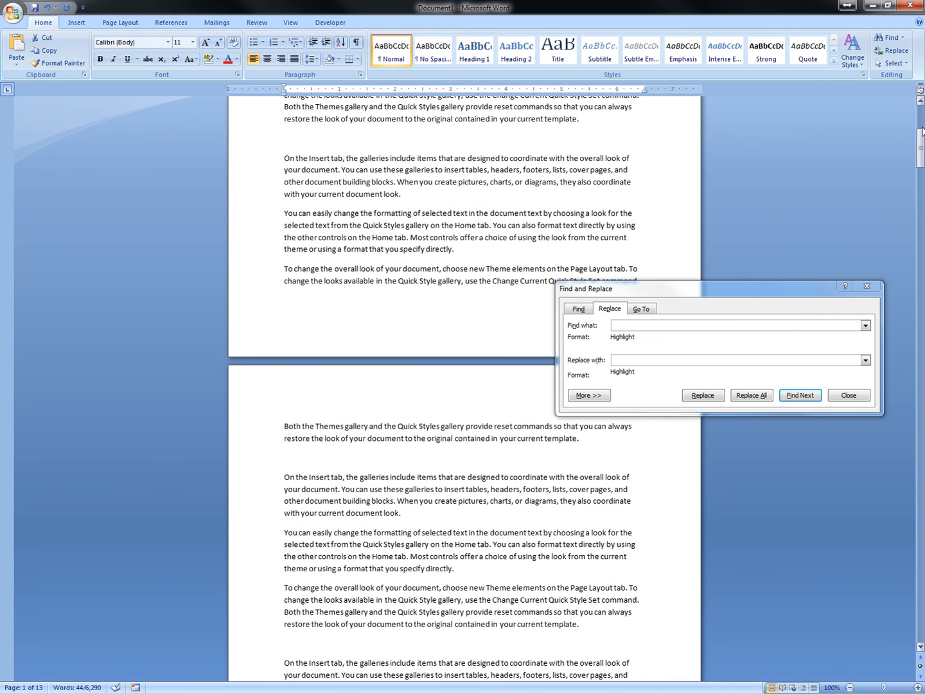
{"action": "left_click", "coordinate": [427, 466]}
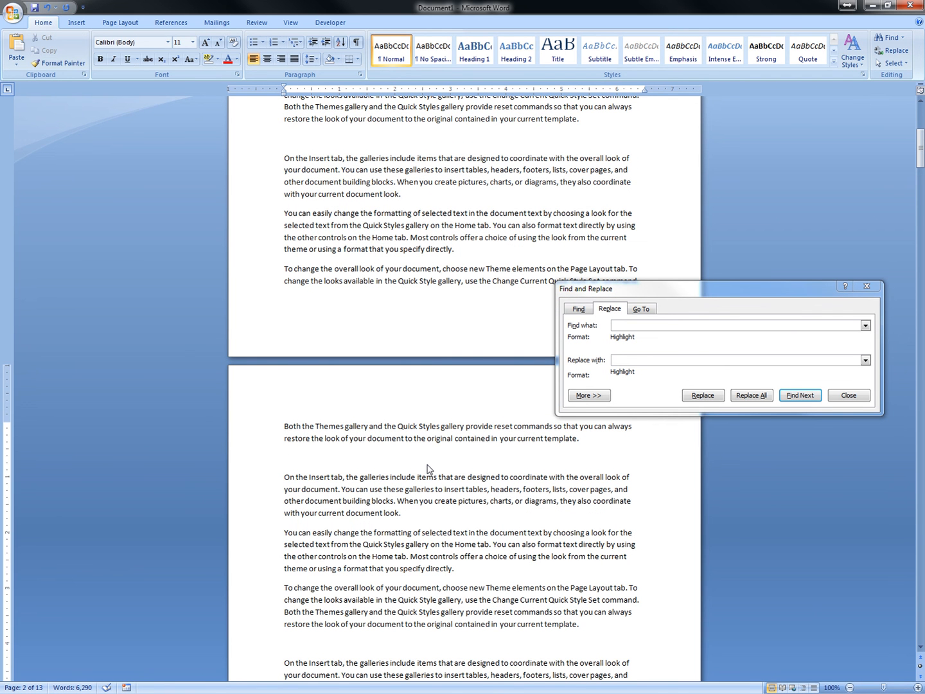
Step: Replace the remaining scattered word highlights, including 'in' and 'Insert', until the document is fully searched
{"action": "left_click", "coordinate": [797, 397]}
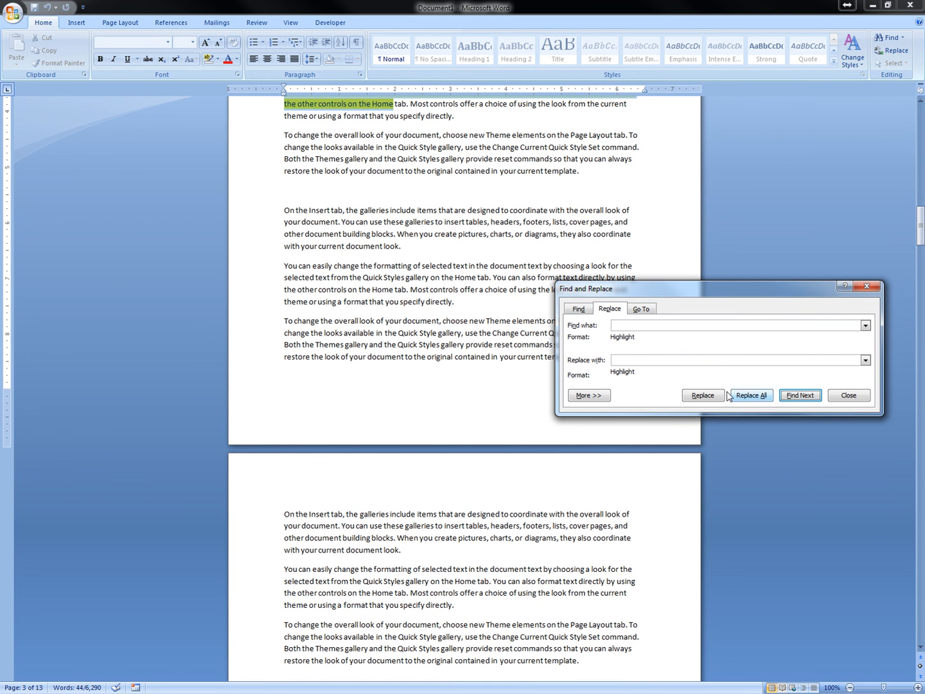
{"action": "left_click", "coordinate": [705, 396]}
{"action": "left_click", "coordinate": [705, 396]}
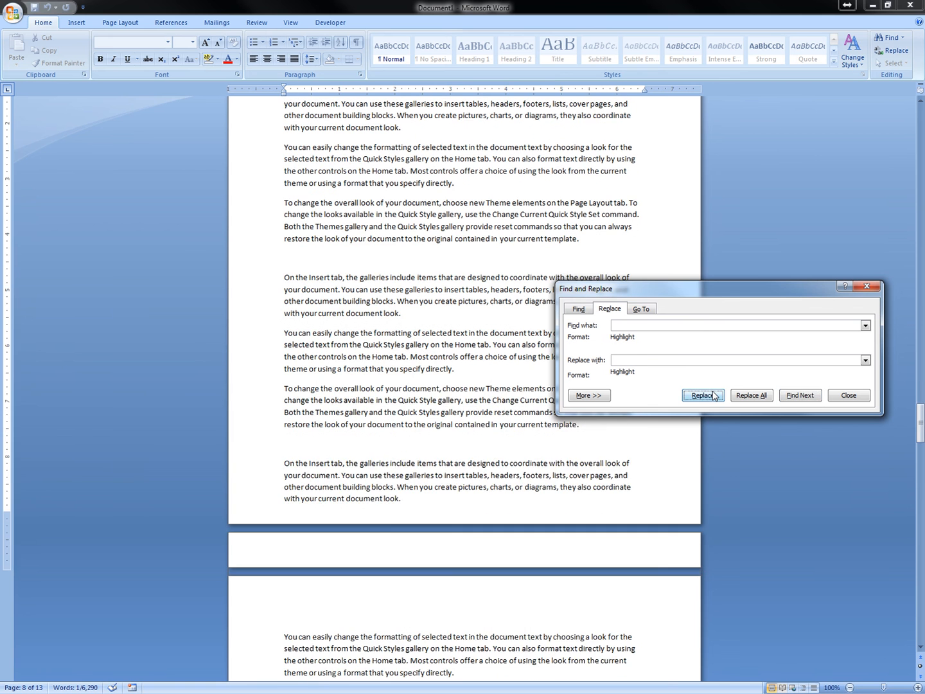
{"action": "left_click", "coordinate": [705, 395]}
{"action": "left_click", "coordinate": [715, 397]}
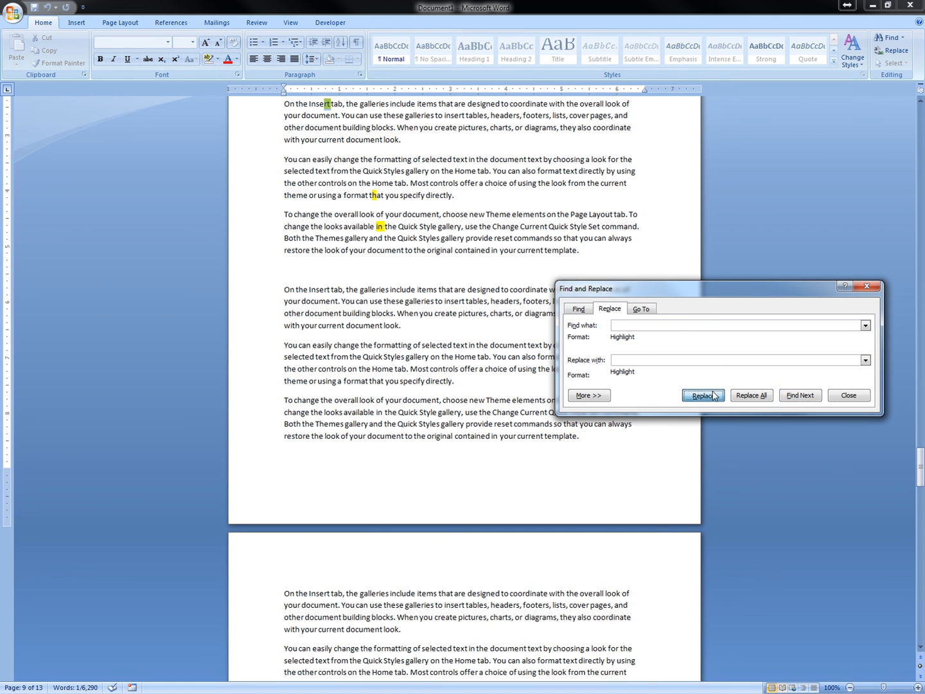
{"action": "left_click", "coordinate": [715, 397]}
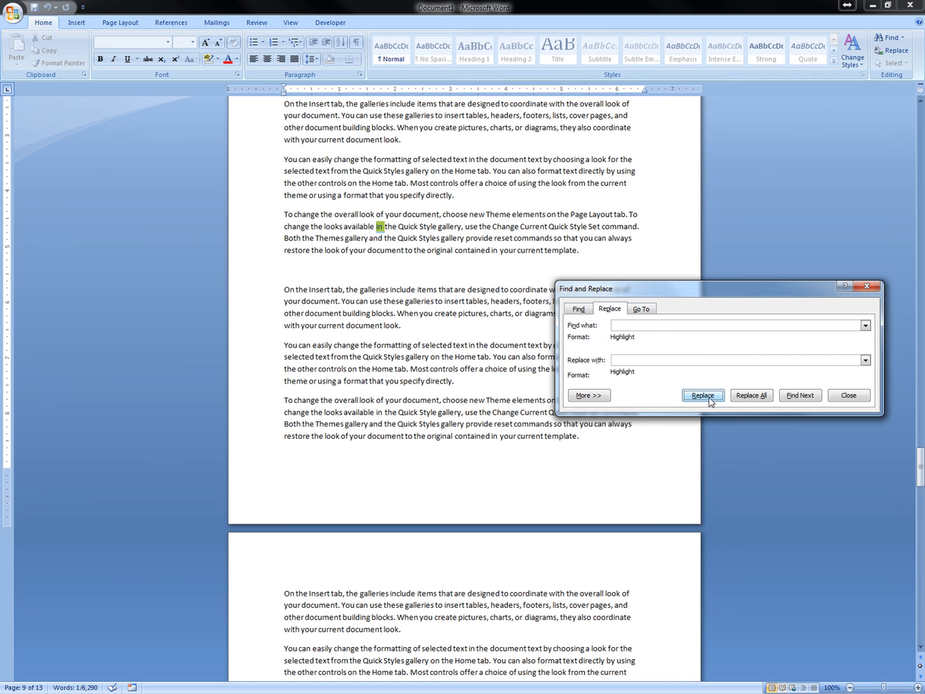
{"action": "left_click", "coordinate": [711, 400]}
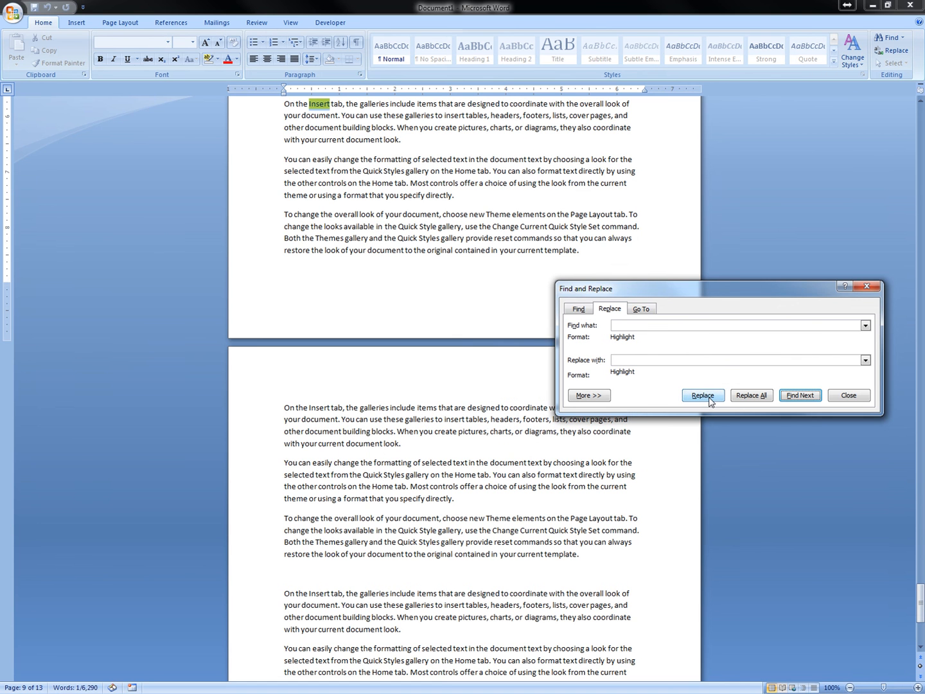
{"action": "left_click", "coordinate": [710, 400]}
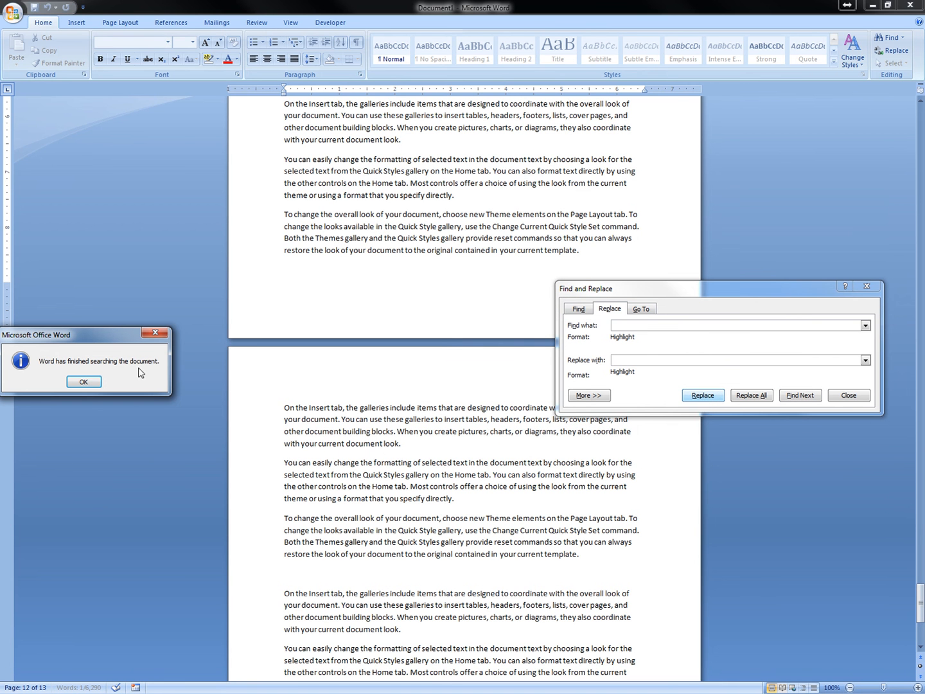
Step: Close Find and Replace and highlight the 'You can easily' paragraph in yellow
{"action": "left_click", "coordinate": [84, 381]}
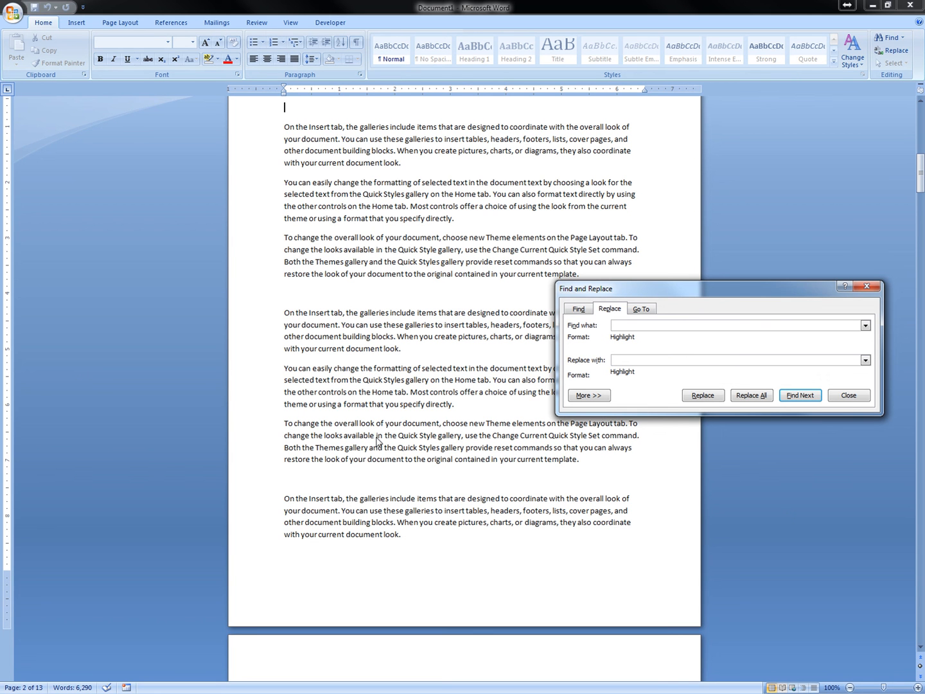
{"action": "left_click", "coordinate": [848, 395]}
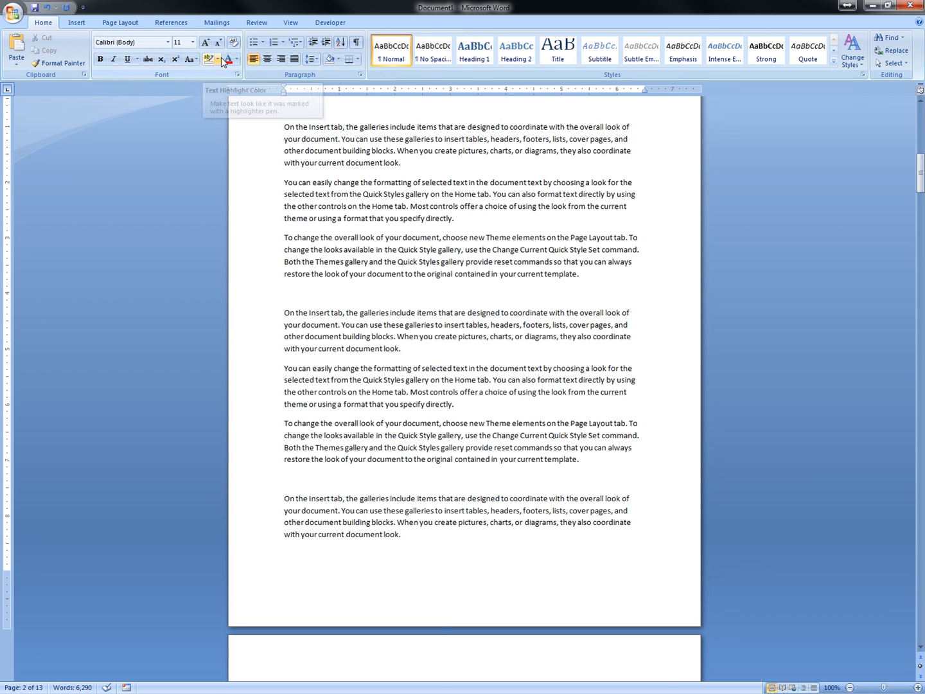
{"action": "left_click", "coordinate": [220, 62]}
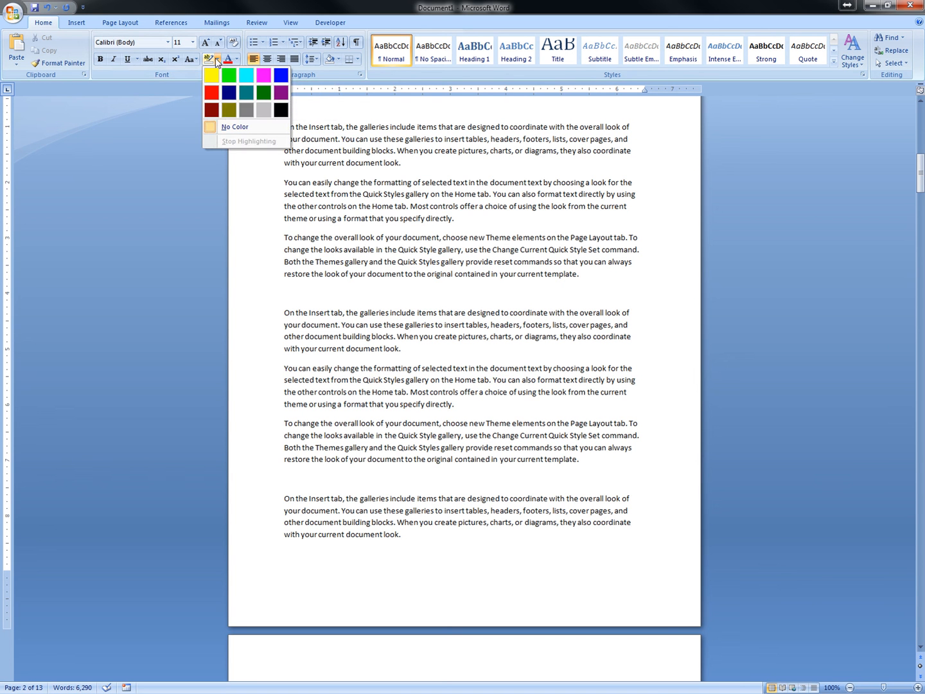
{"action": "left_click", "coordinate": [310, 199]}
{"action": "left_click_drag", "start_coordinate": [284, 183], "coordinate": [455, 221]}
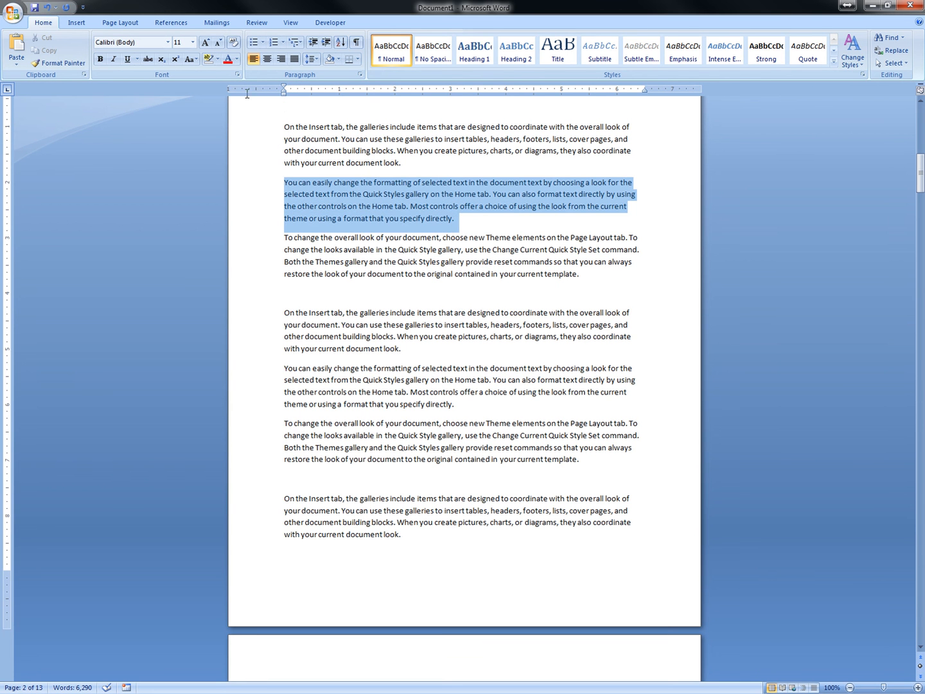
{"action": "left_click", "coordinate": [218, 59]}
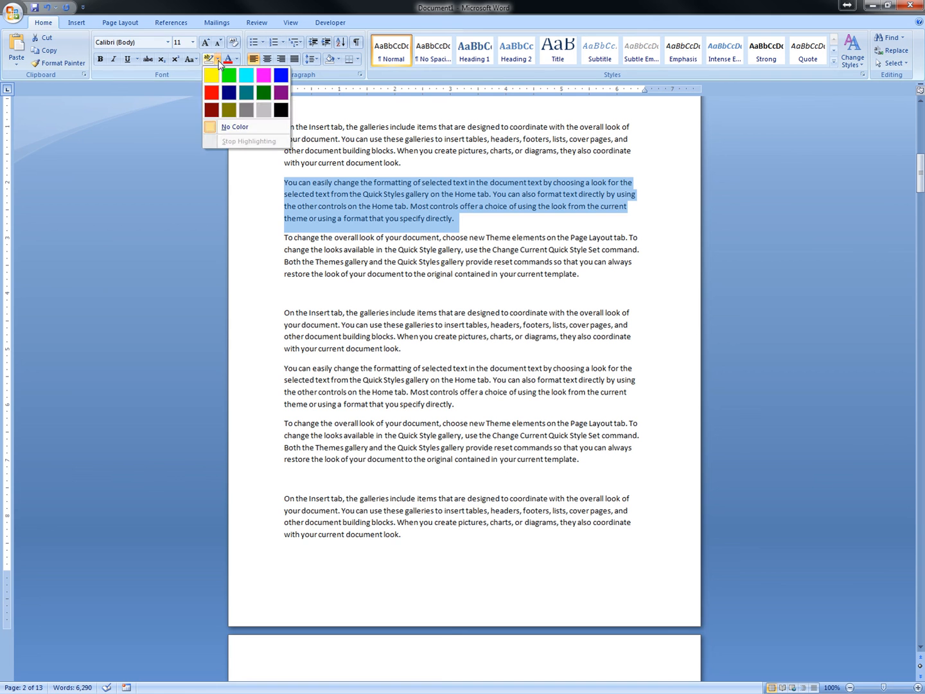
{"action": "left_click", "coordinate": [210, 86]}
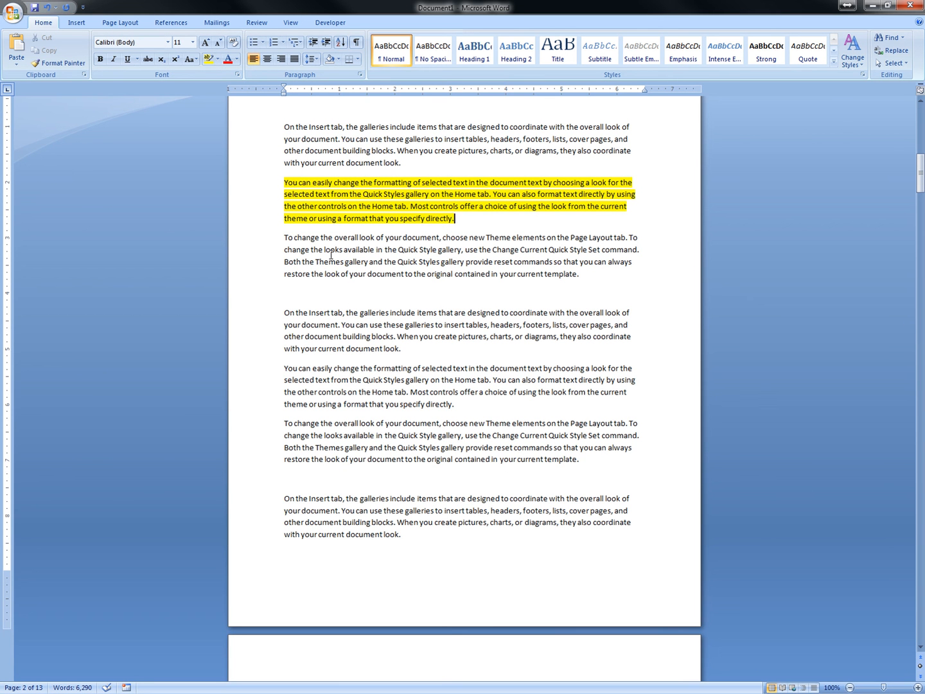
Step: Highlight the opening lines of a later paragraph and three paragraphs on the next page in yellow
{"action": "left_click_drag", "start_coordinate": [284, 368], "coordinate": [347, 392]}
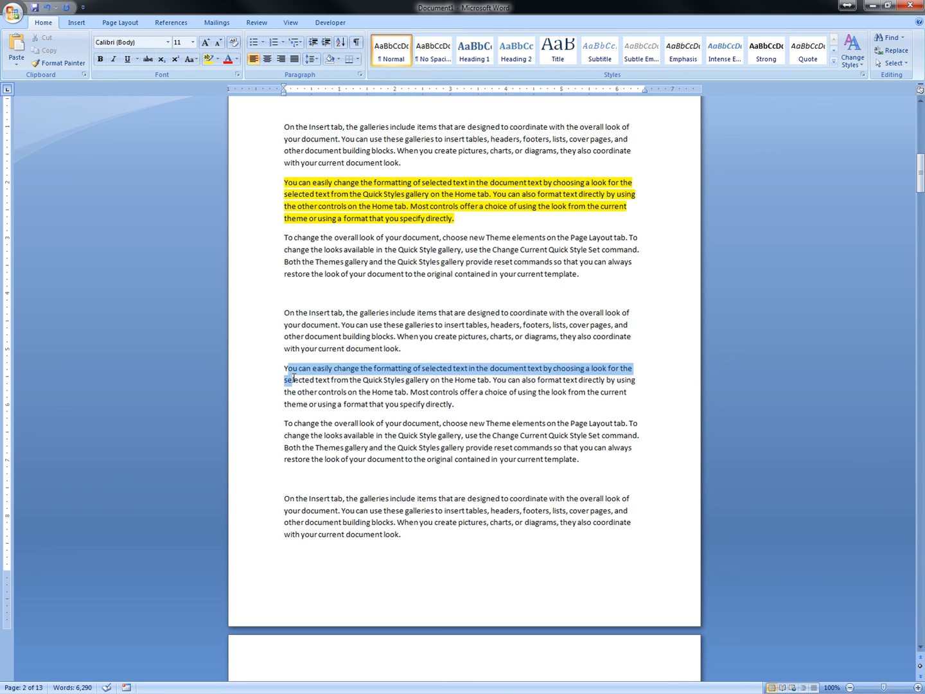
{"action": "left_click", "coordinate": [209, 58]}
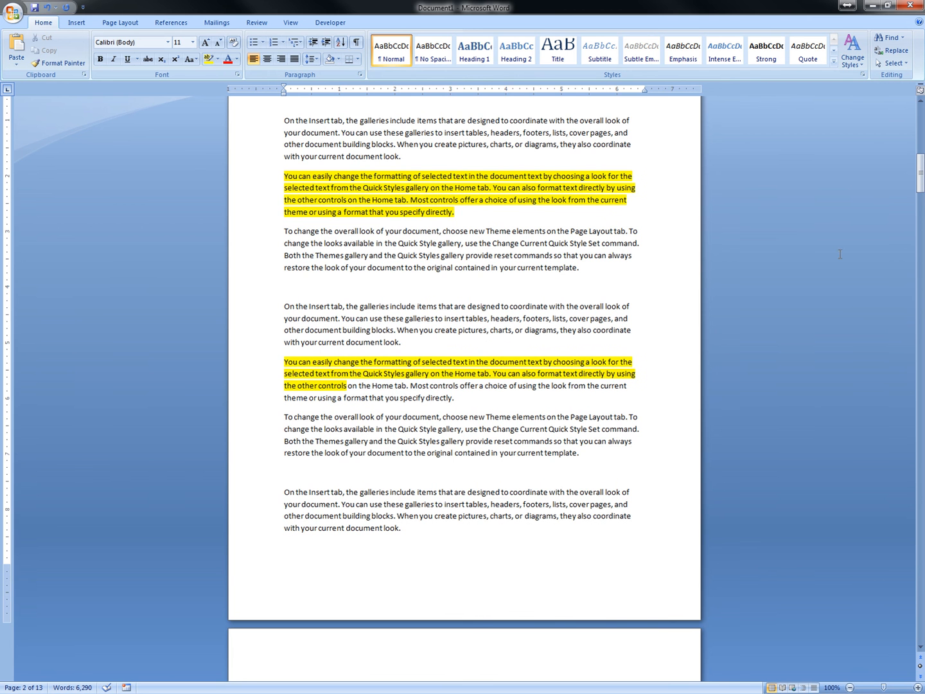
{"action": "left_click_drag", "start_coordinate": [920, 174], "coordinate": [919, 249]}
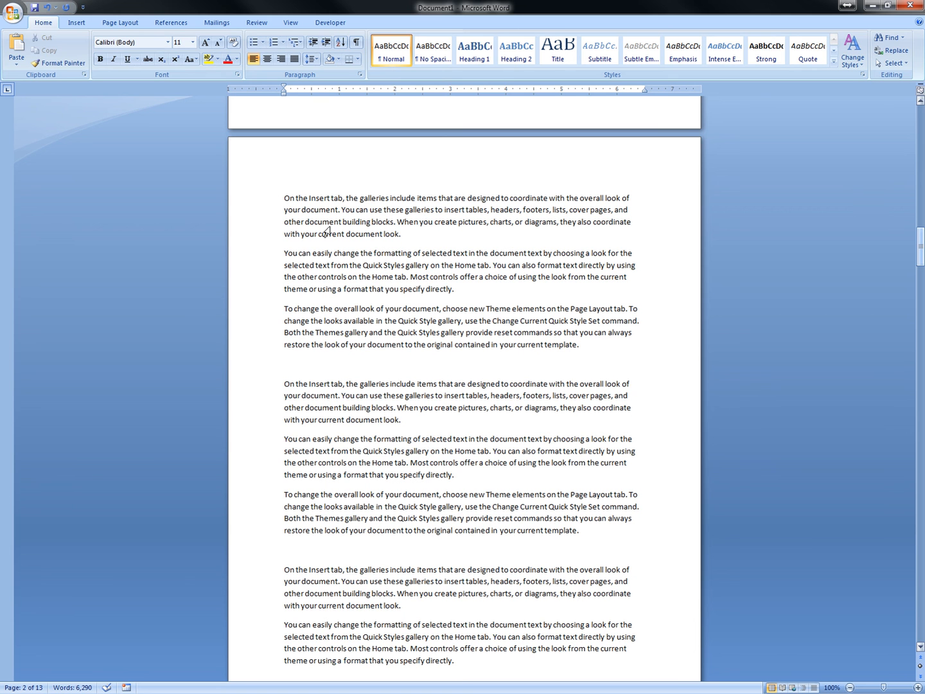
{"action": "left_click", "coordinate": [280, 199]}
{"action": "mouse_move", "coordinate": [284, 198]}
{"action": "left_mouse_down"}
{"action": "mouse_move", "coordinate": [592, 347]}
{"action": "mouse_move", "coordinate": [665, 351]}
{"action": "left_mouse_up"}
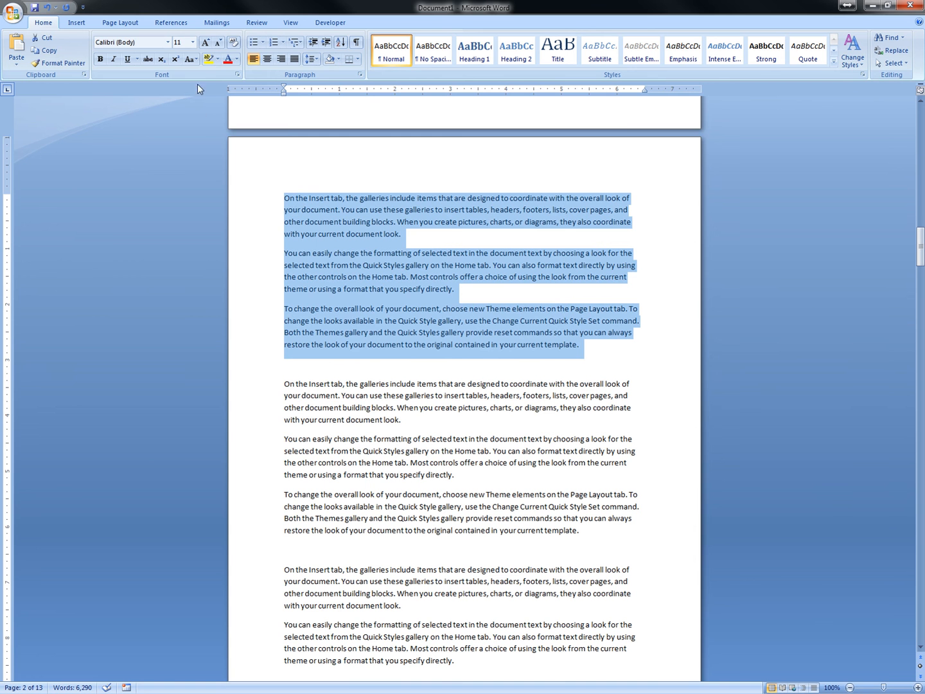
{"action": "left_click", "coordinate": [209, 59]}
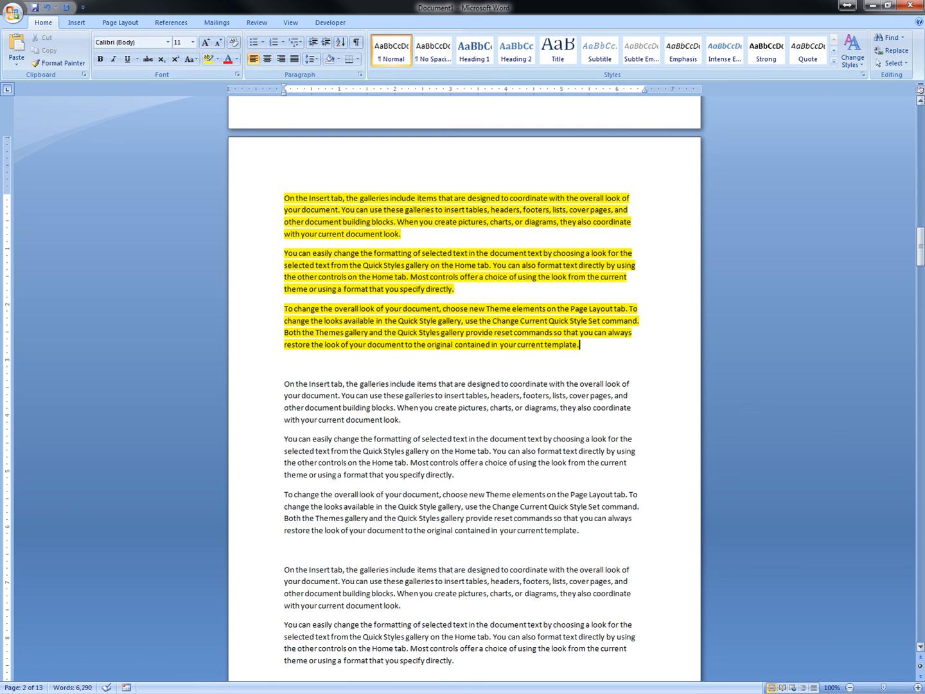
{"action": "left_click_drag", "start_coordinate": [921, 246], "coordinate": [920, 123]}
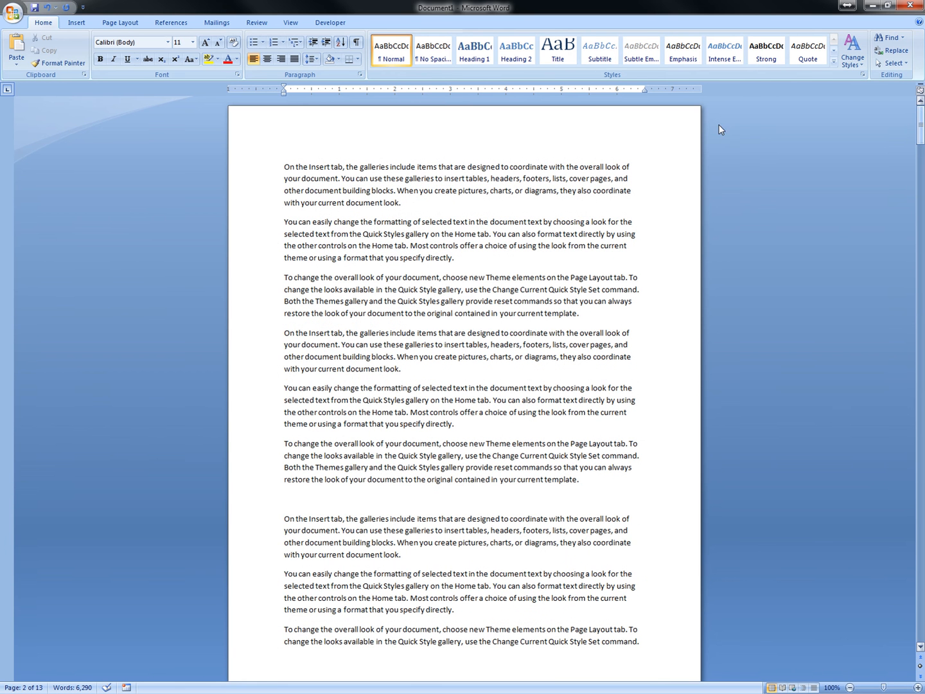
Step: From the document start, set the highlight colour to black and bring up Find and Replace
{"action": "left_click", "coordinate": [288, 167]}
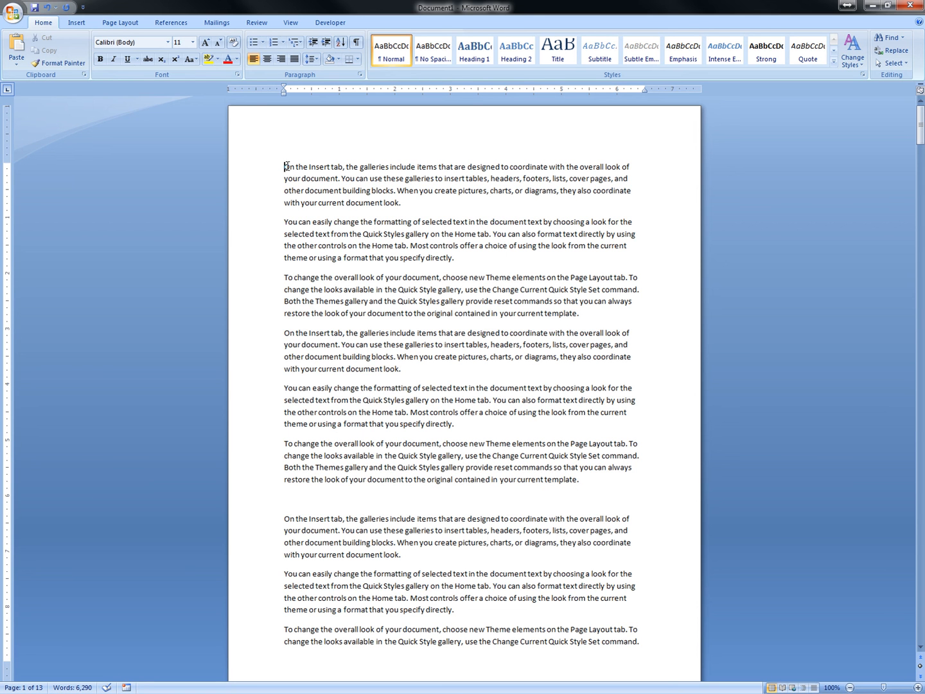
{"action": "left_click", "coordinate": [219, 59]}
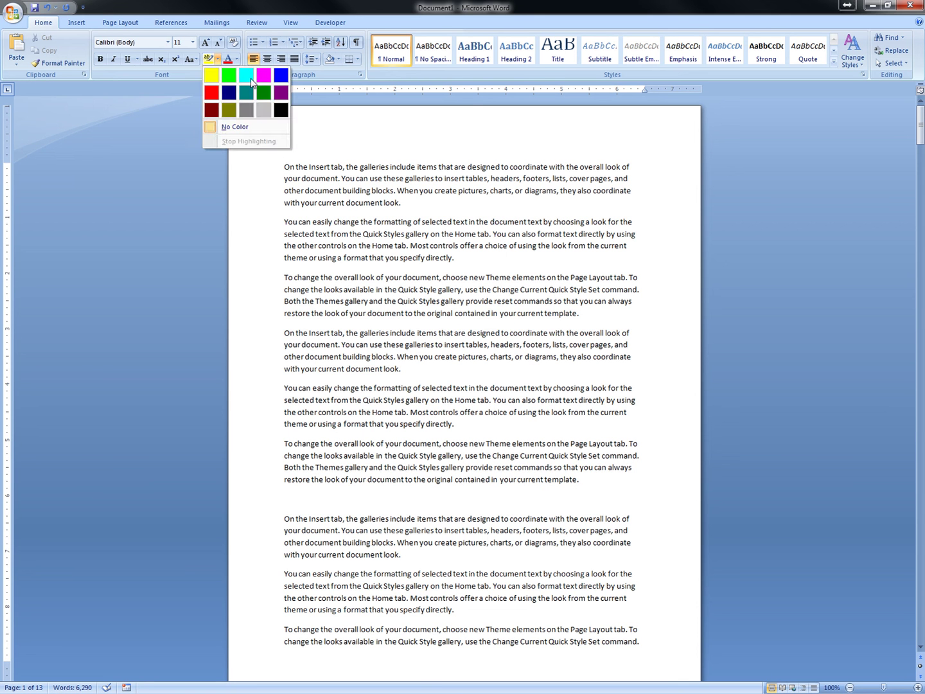
{"action": "left_click", "coordinate": [281, 110]}
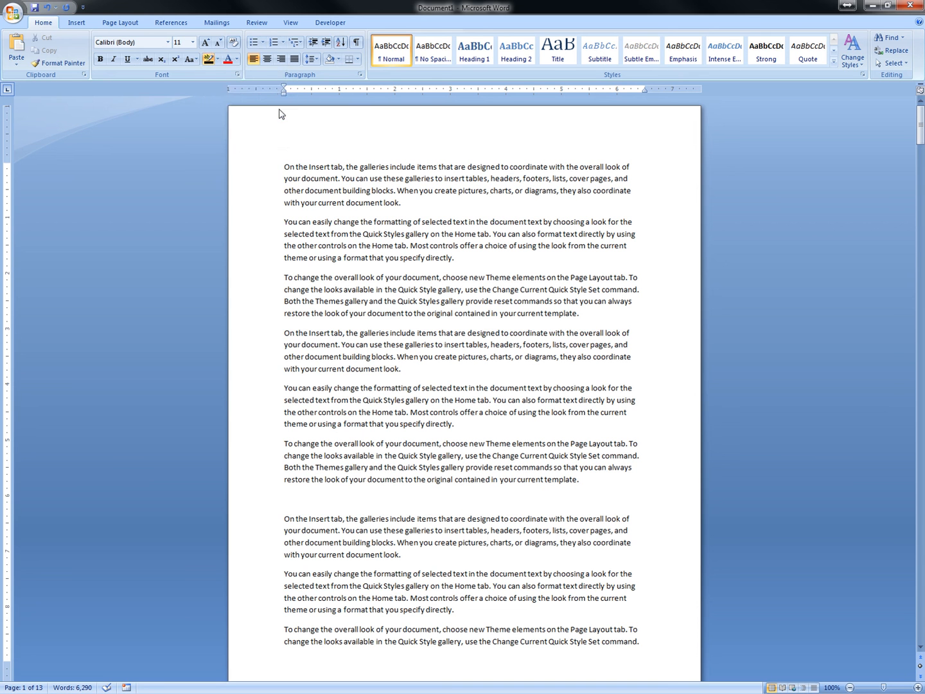
{"action": "key", "text": "ctrl+h"}
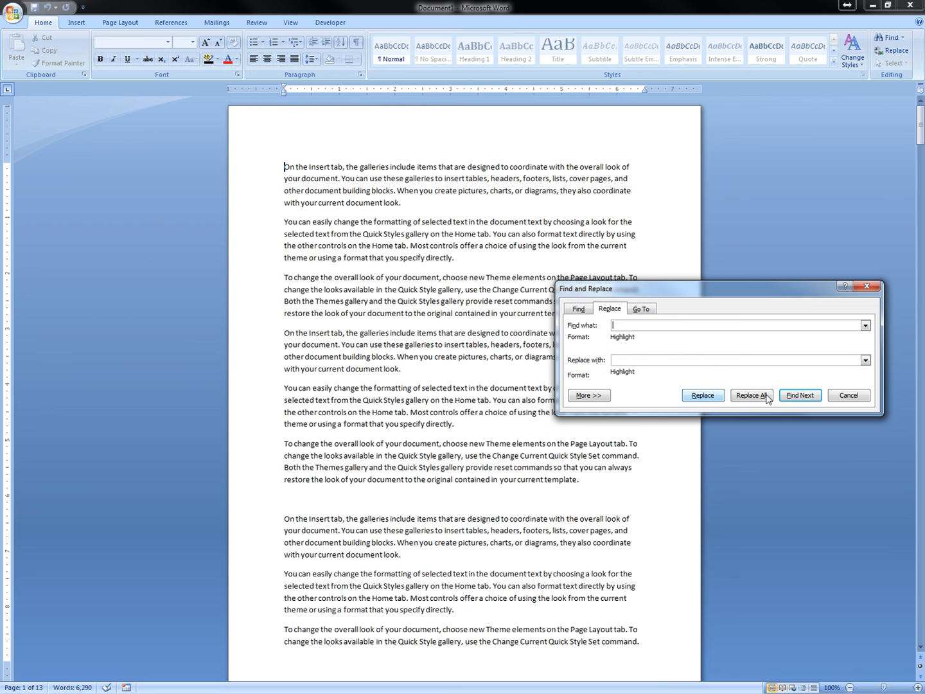
Step: Replace every yellow-highlighted passage with black redaction bars, then close the dialog and return to the text
{"action": "left_click", "coordinate": [800, 396]}
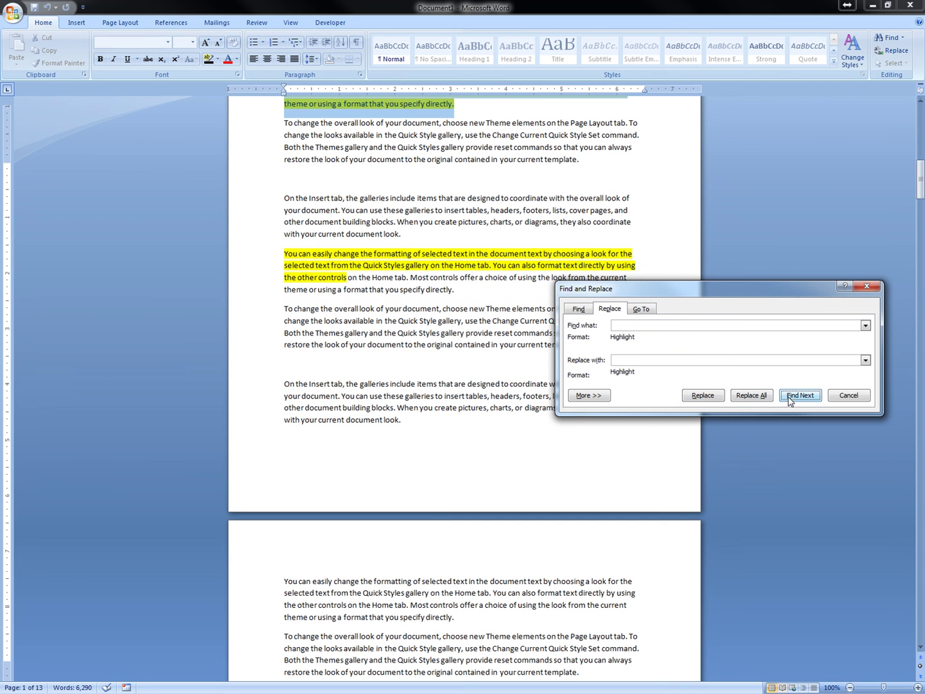
{"action": "left_click", "coordinate": [702, 395]}
{"action": "left_click", "coordinate": [702, 396]}
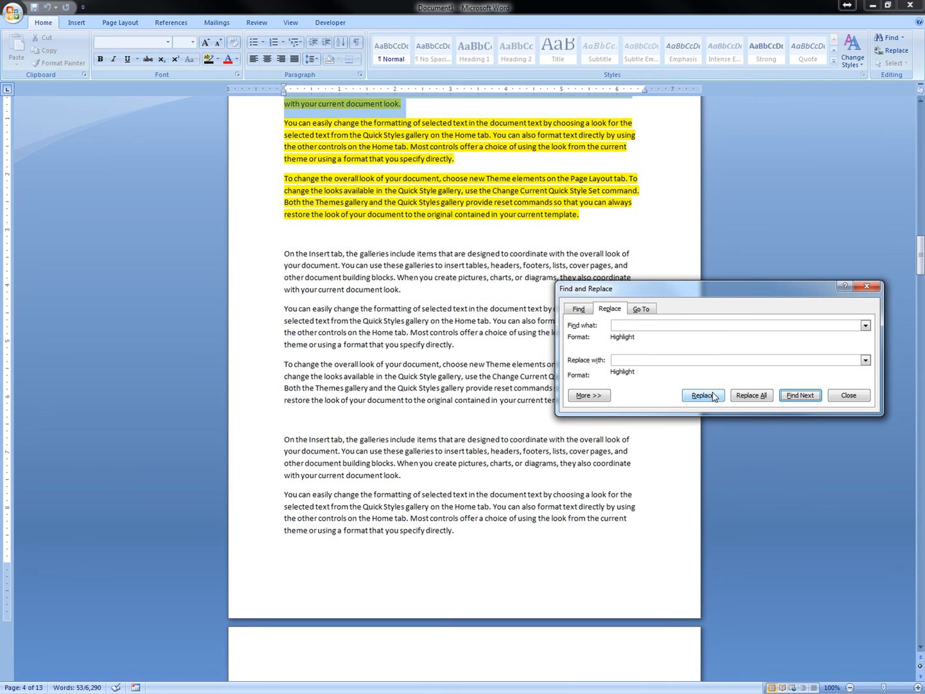
{"action": "left_click", "coordinate": [702, 395]}
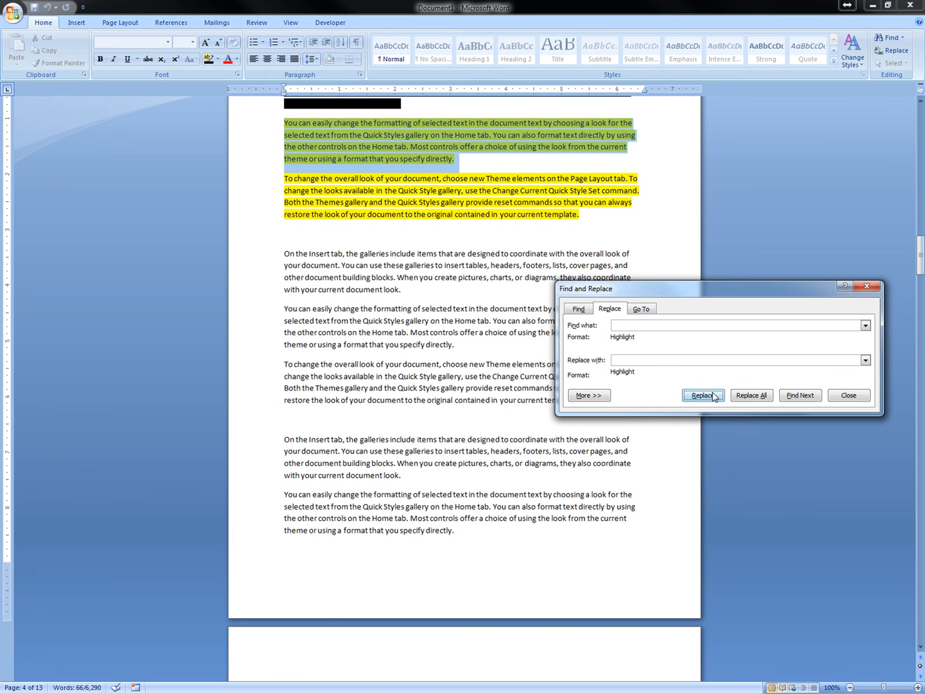
{"action": "left_click", "coordinate": [715, 396]}
{"action": "left_click", "coordinate": [714, 397]}
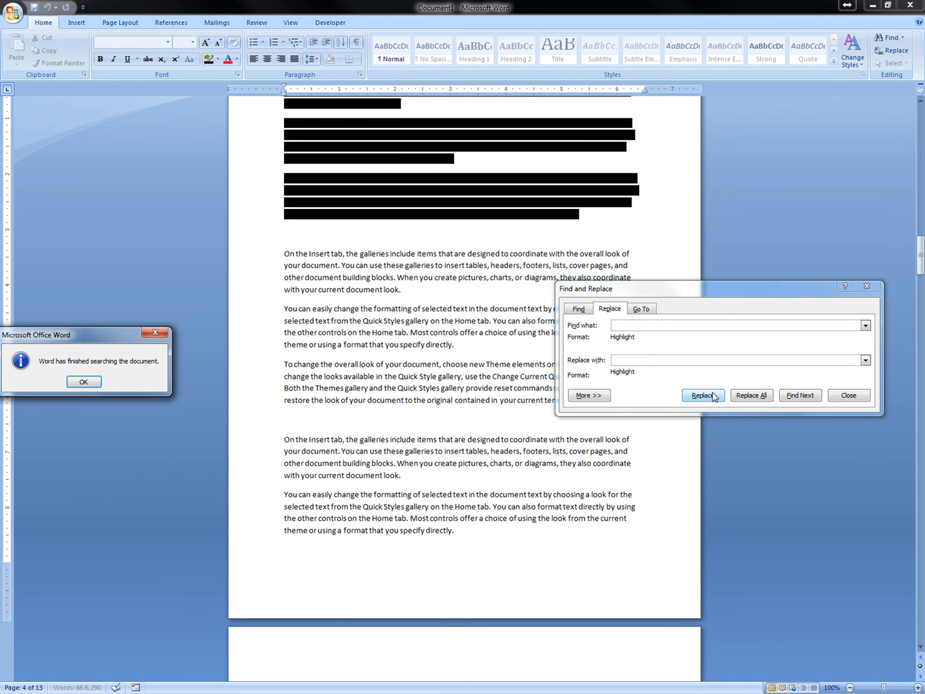
{"action": "left_click", "coordinate": [83, 380]}
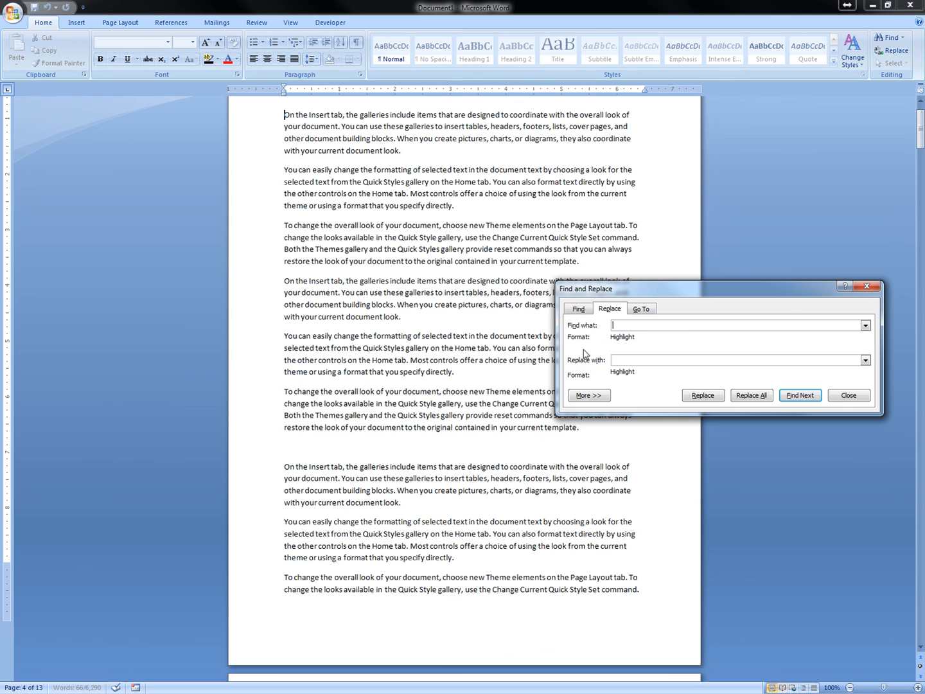
{"action": "left_click", "coordinate": [847, 396]}
{"action": "left_click", "coordinate": [628, 350]}
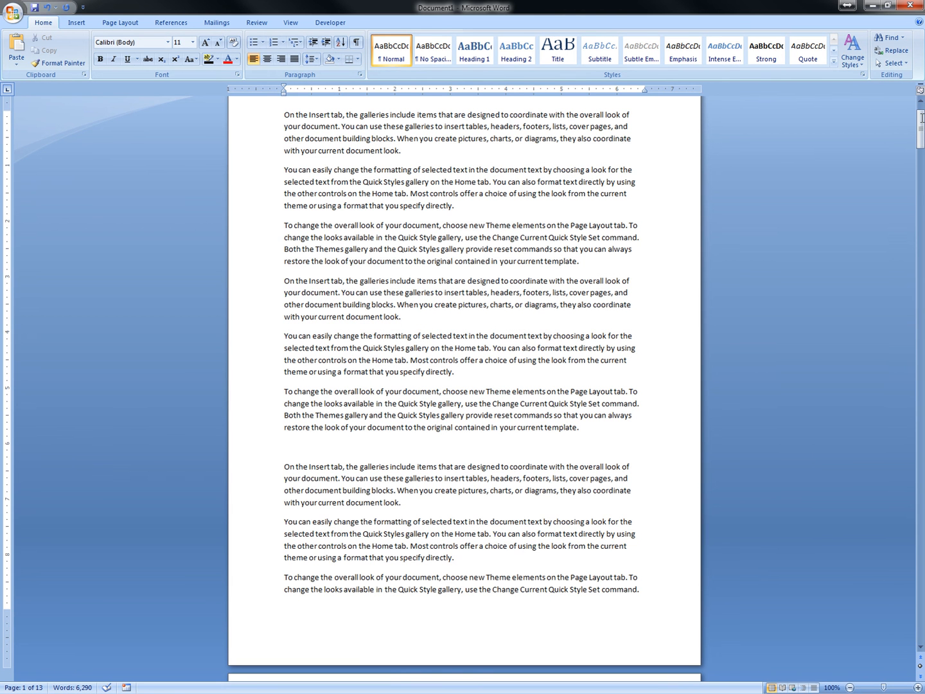
{"action": "left_click_drag", "start_coordinate": [920, 122], "coordinate": [920, 115]}
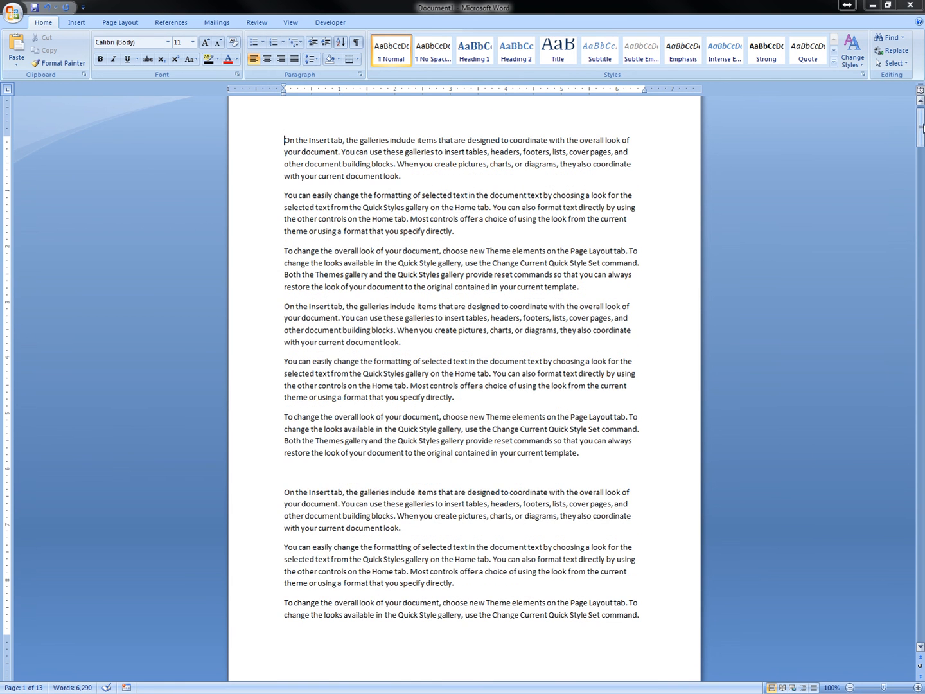